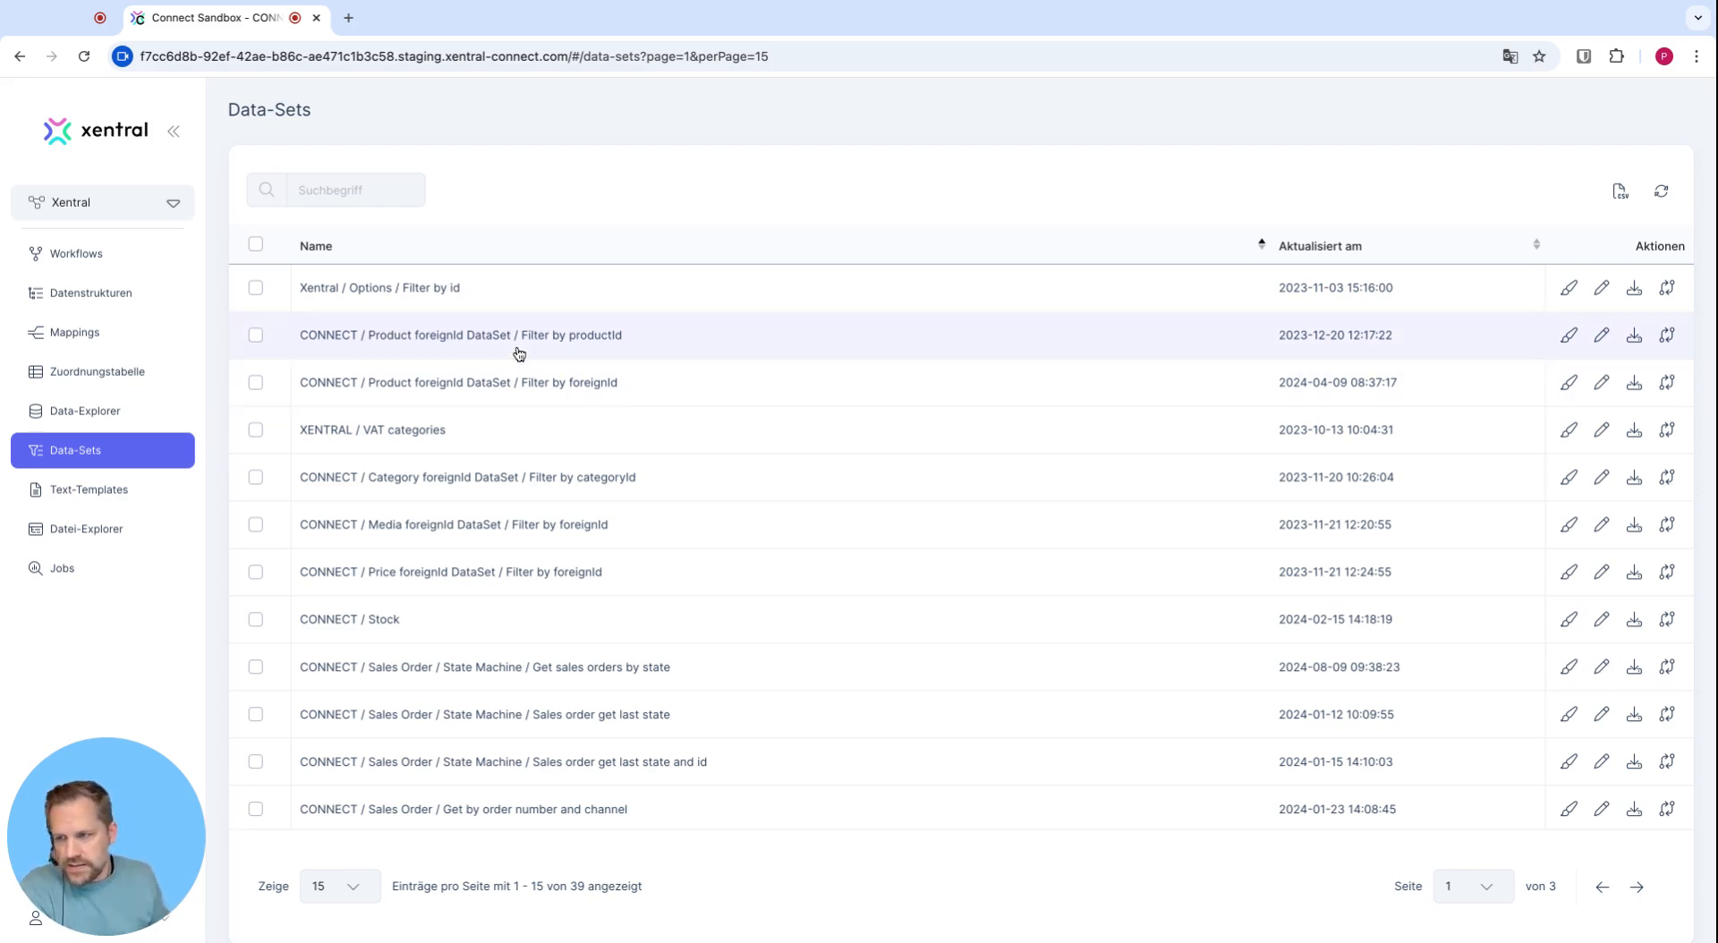
{"action": "scroll", "coordinate": [548, 322], "scroll_direction": "down", "scroll_amount": 1}
{"action": "scroll", "coordinate": [587, 433], "scroll_direction": "up", "scroll_amount": 1}
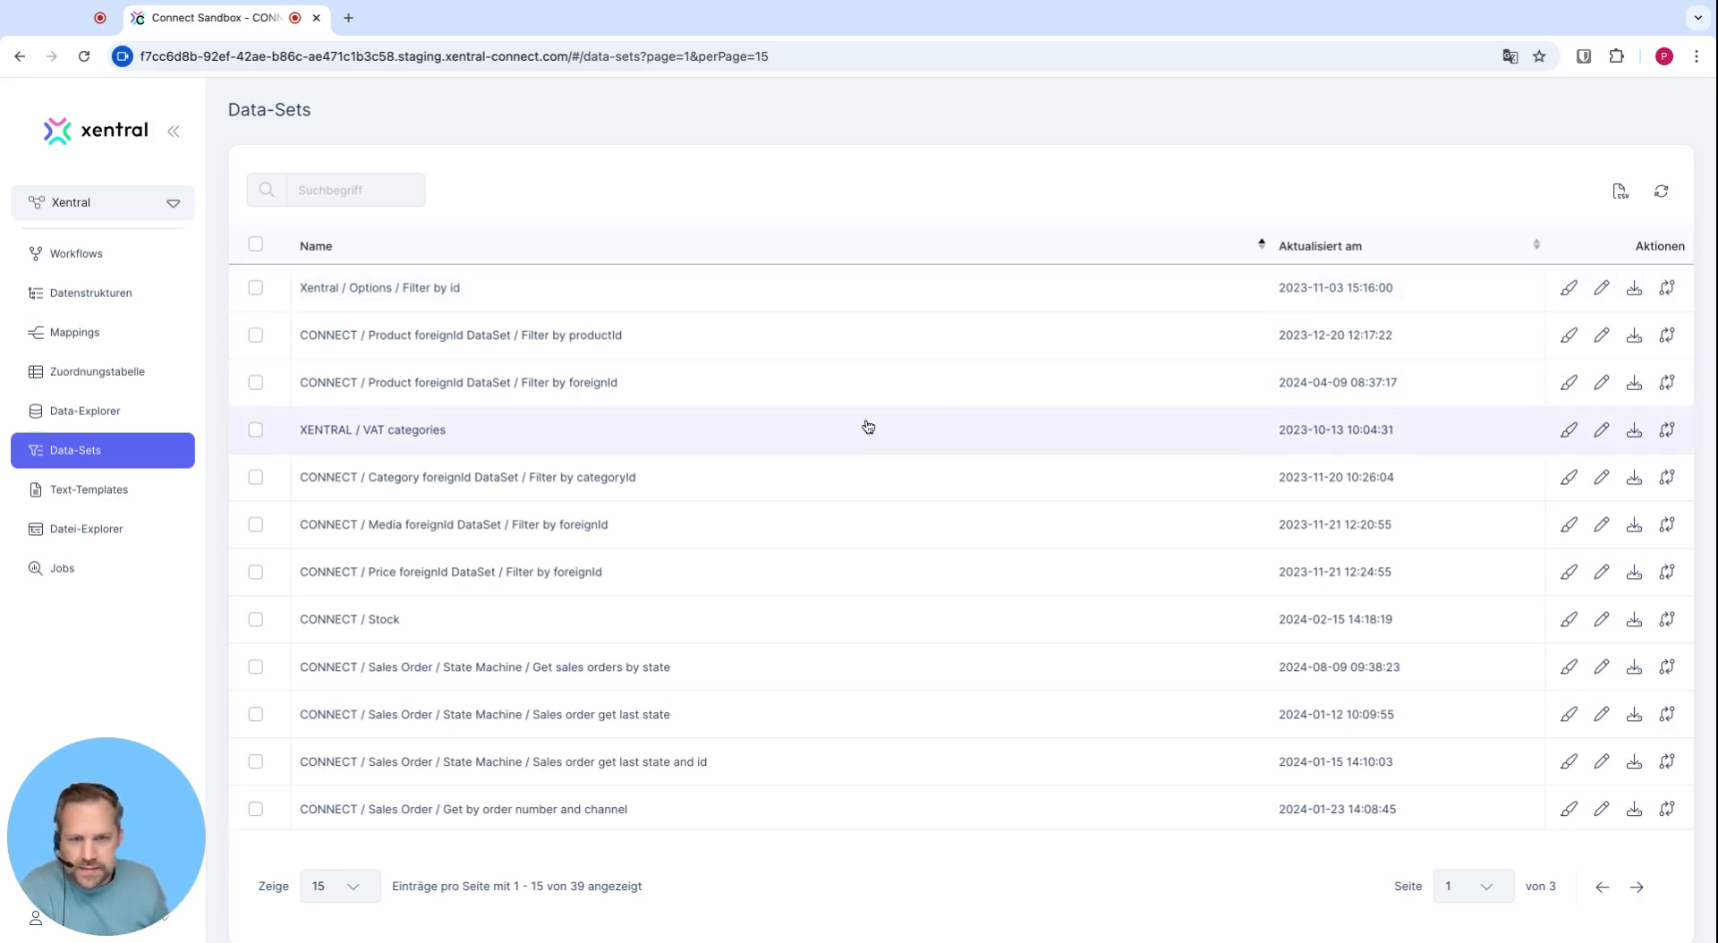
{"action": "scroll", "coordinate": [865, 424], "scroll_direction": "down", "scroll_amount": 1}
{"action": "scroll", "coordinate": [862, 422], "scroll_direction": "up", "scroll_amount": 1}
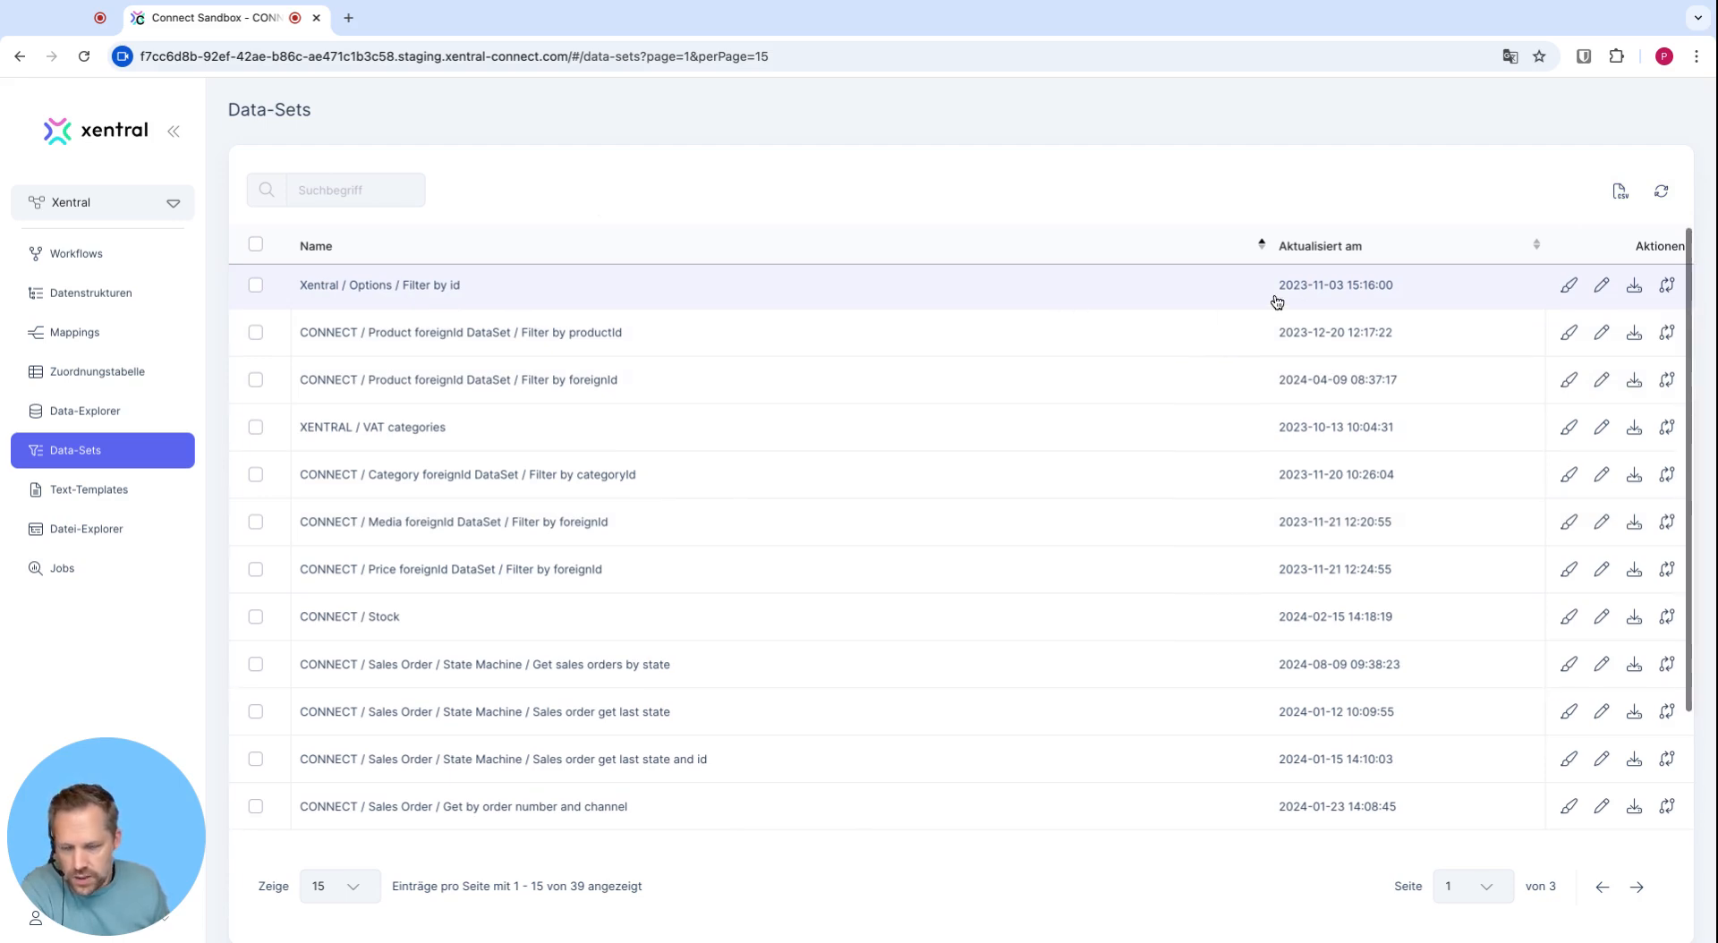
{"action": "scroll", "coordinate": [1294, 301], "scroll_direction": "down", "scroll_amount": 1}
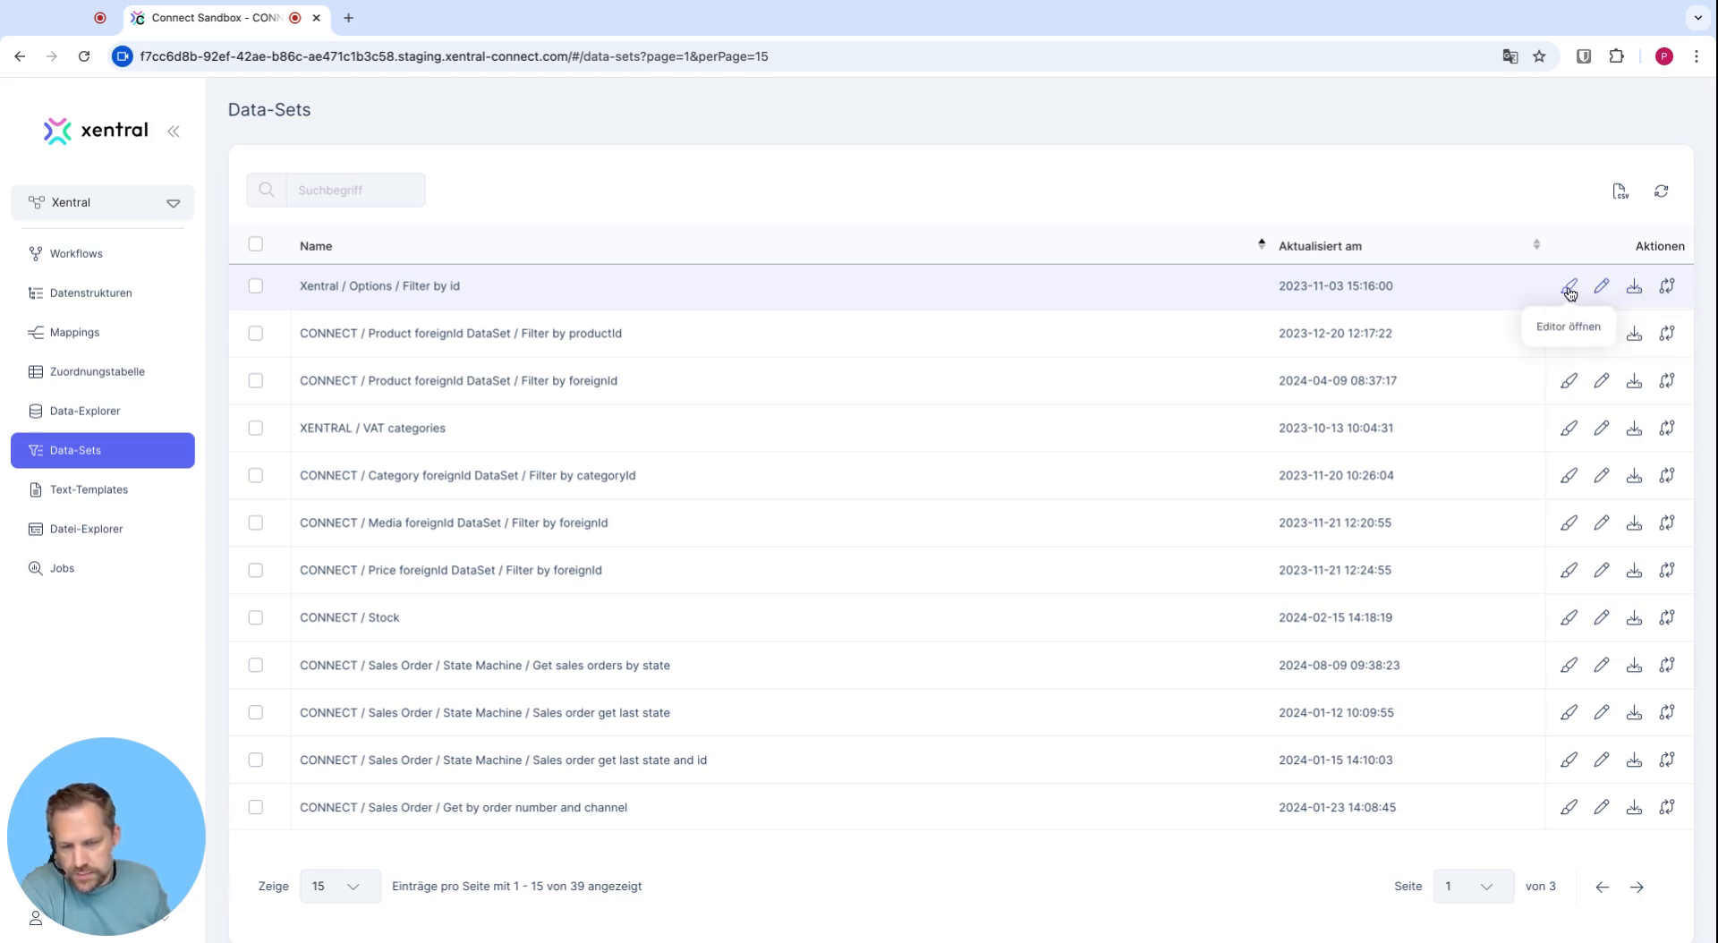
{"action": "left_click", "coordinate": [1667, 288]}
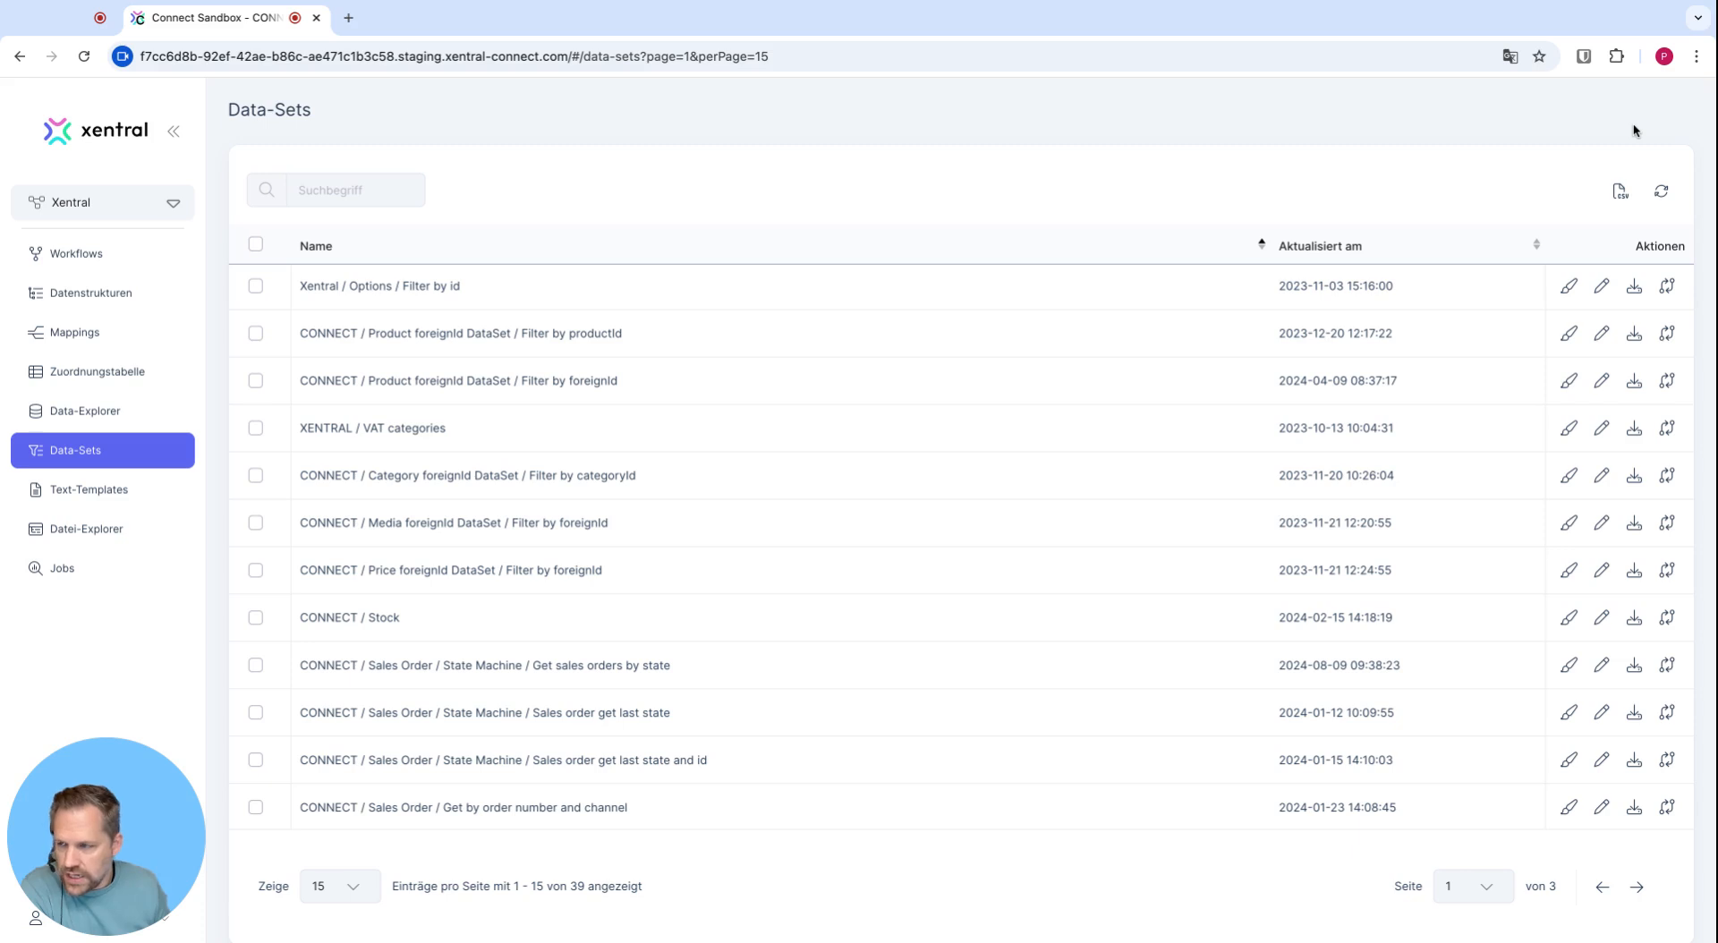
Step: View the data sets of the Default project and return to the Xentral project
{"action": "left_click", "coordinate": [90, 203]}
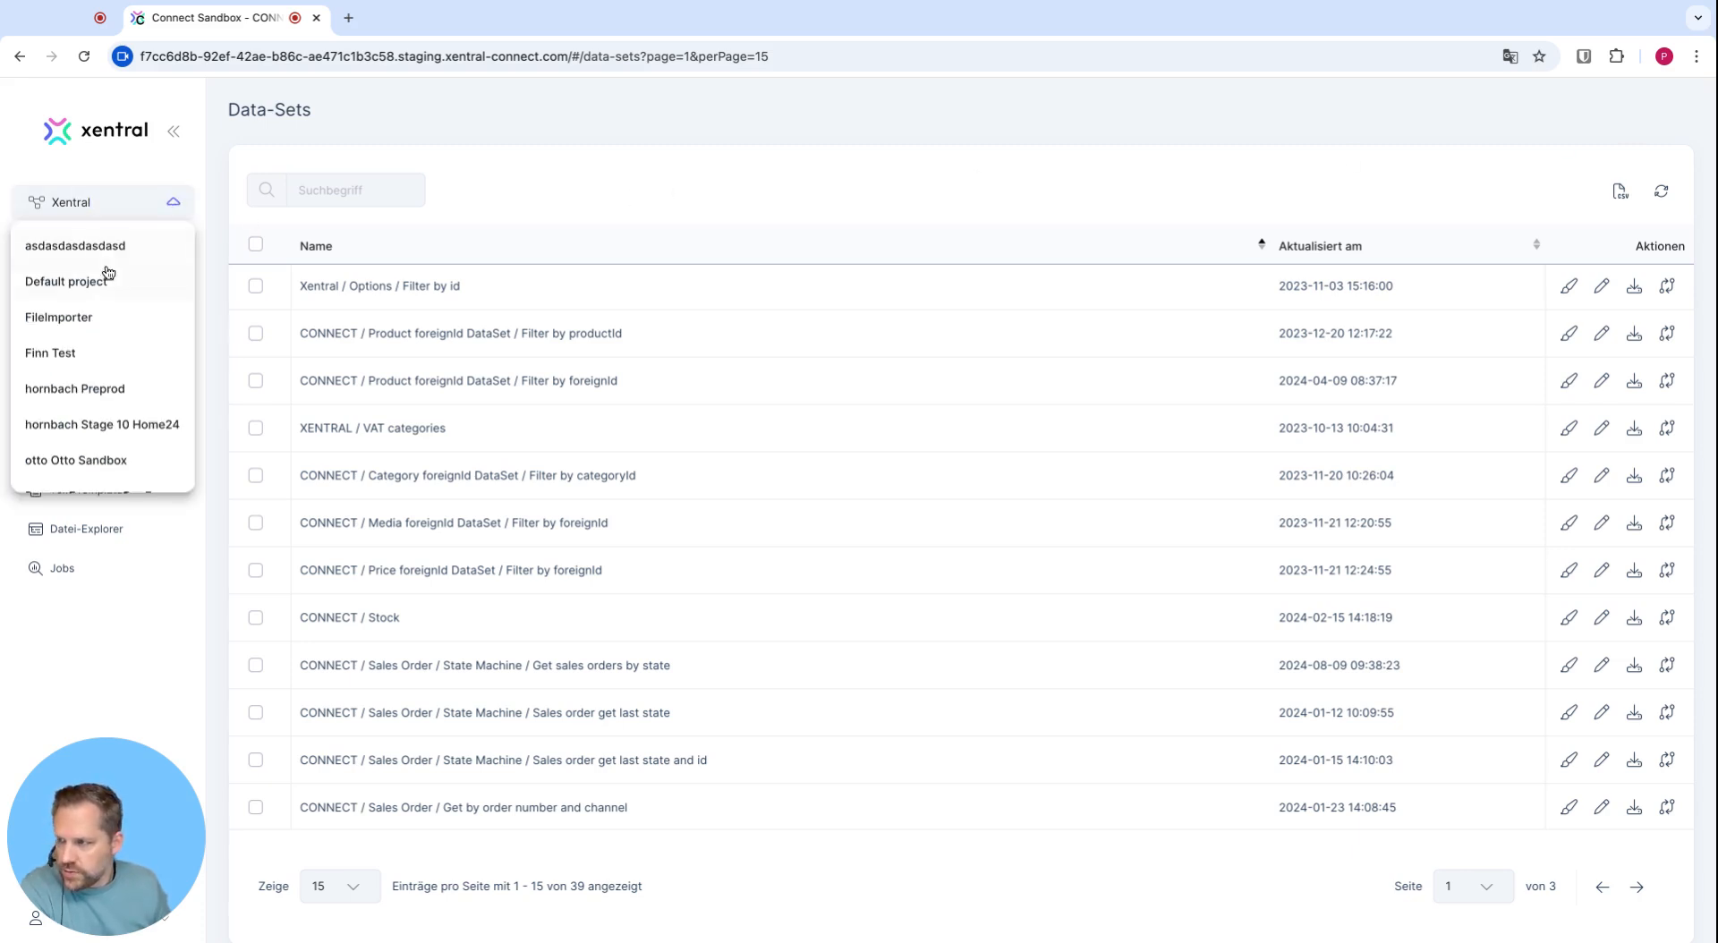
{"action": "left_click", "coordinate": [96, 290]}
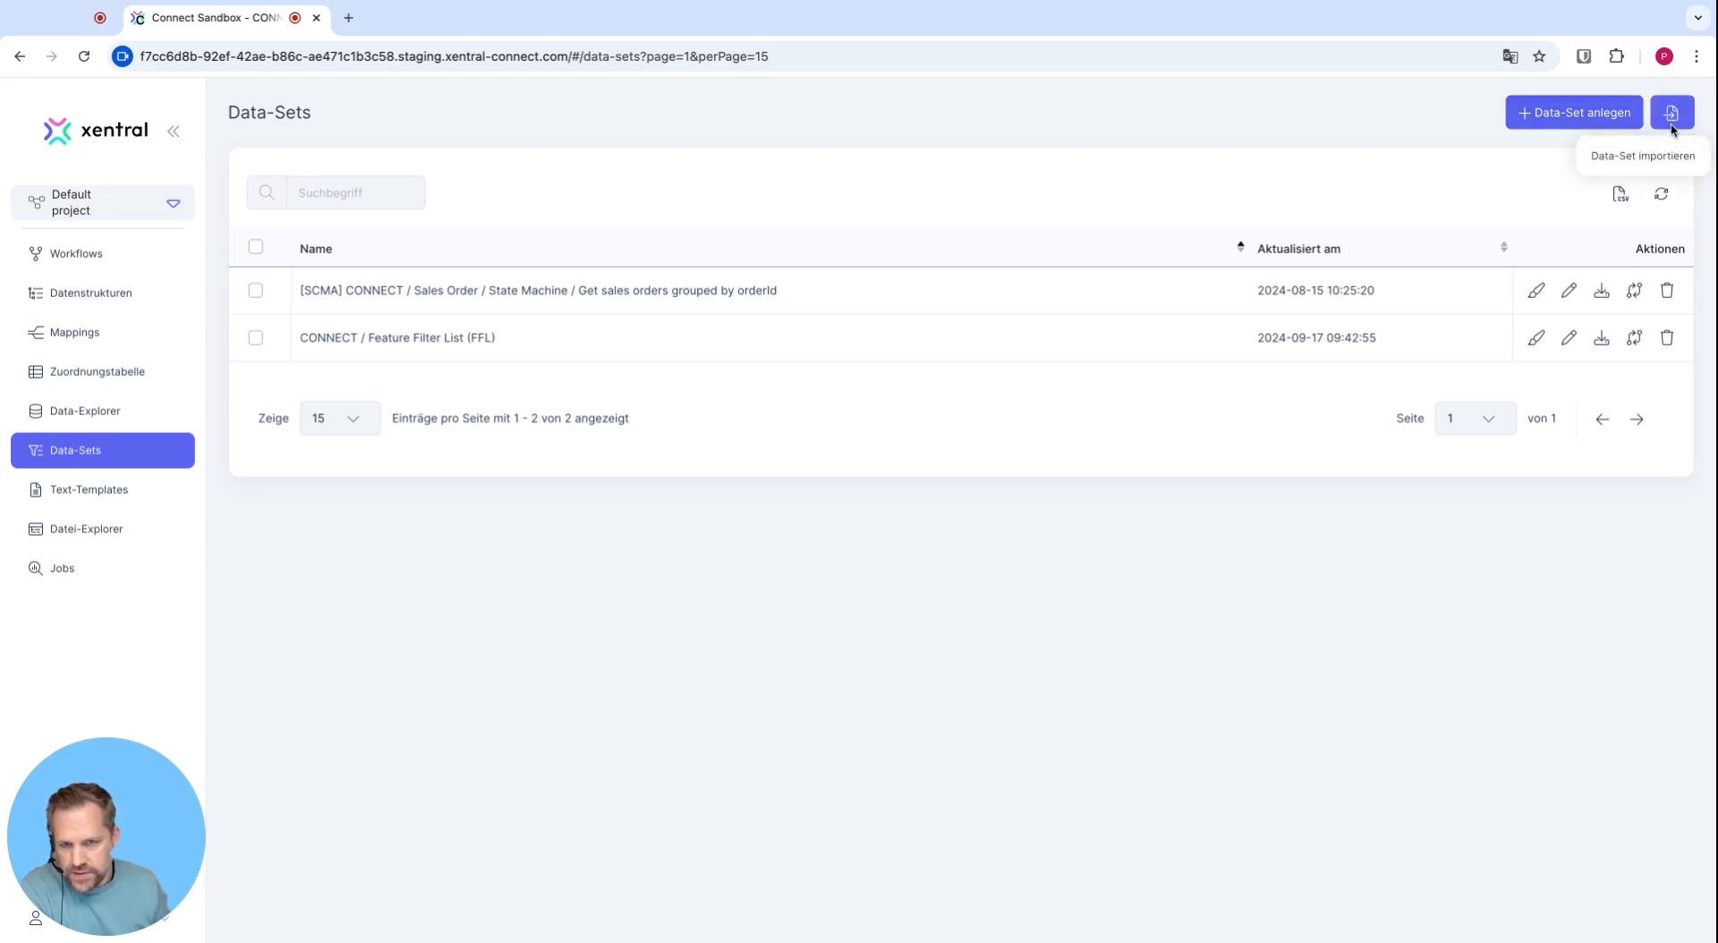
{"action": "left_click", "coordinate": [134, 201]}
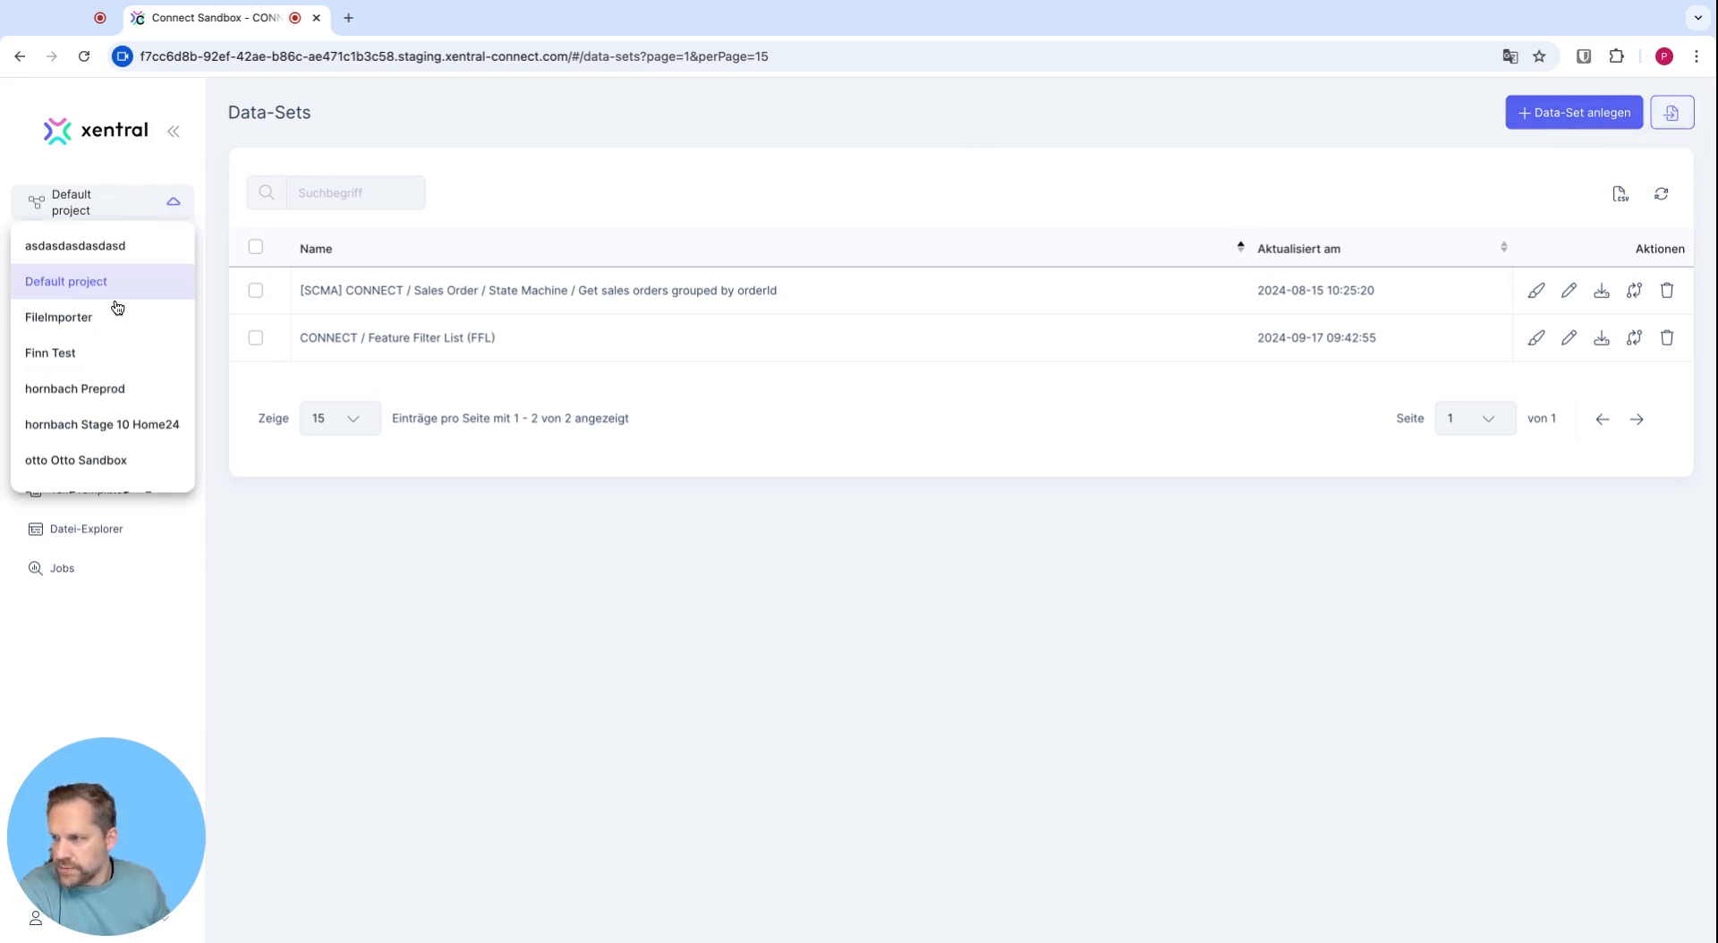
{"action": "scroll", "coordinate": [98, 376], "scroll_direction": "down", "scroll_amount": 5}
{"action": "left_click", "coordinate": [45, 466]}
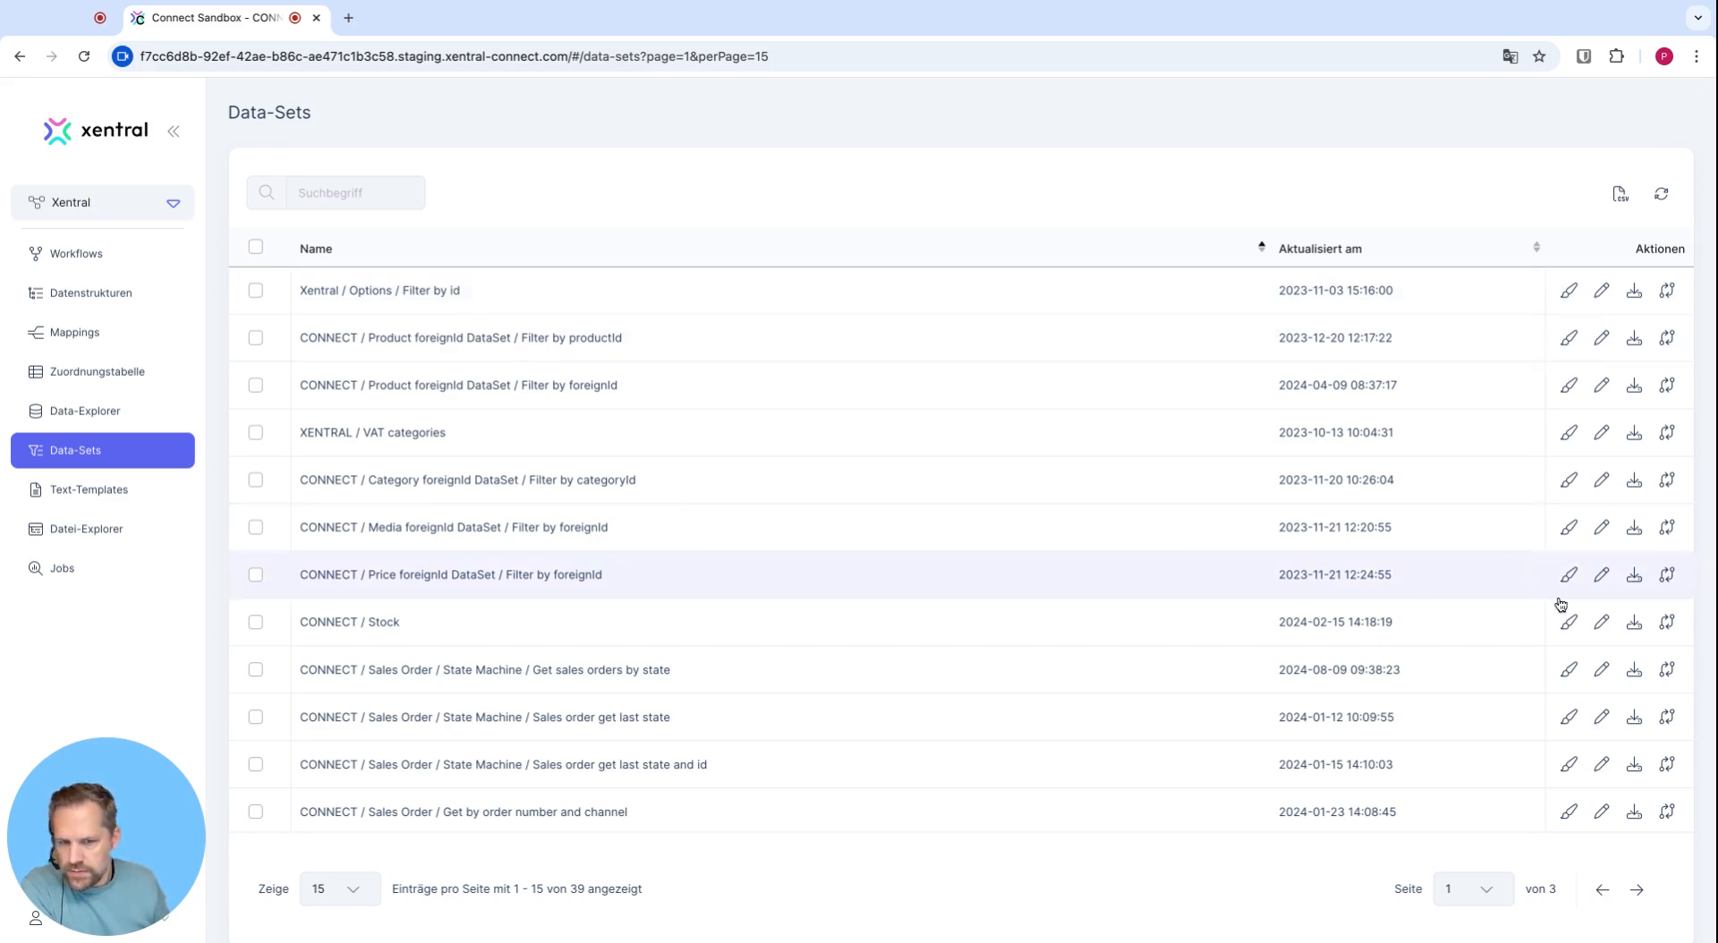
Step: Open the CONNECT / Stock data set in the editor and test its source stage
{"action": "left_click", "coordinate": [1570, 624]}
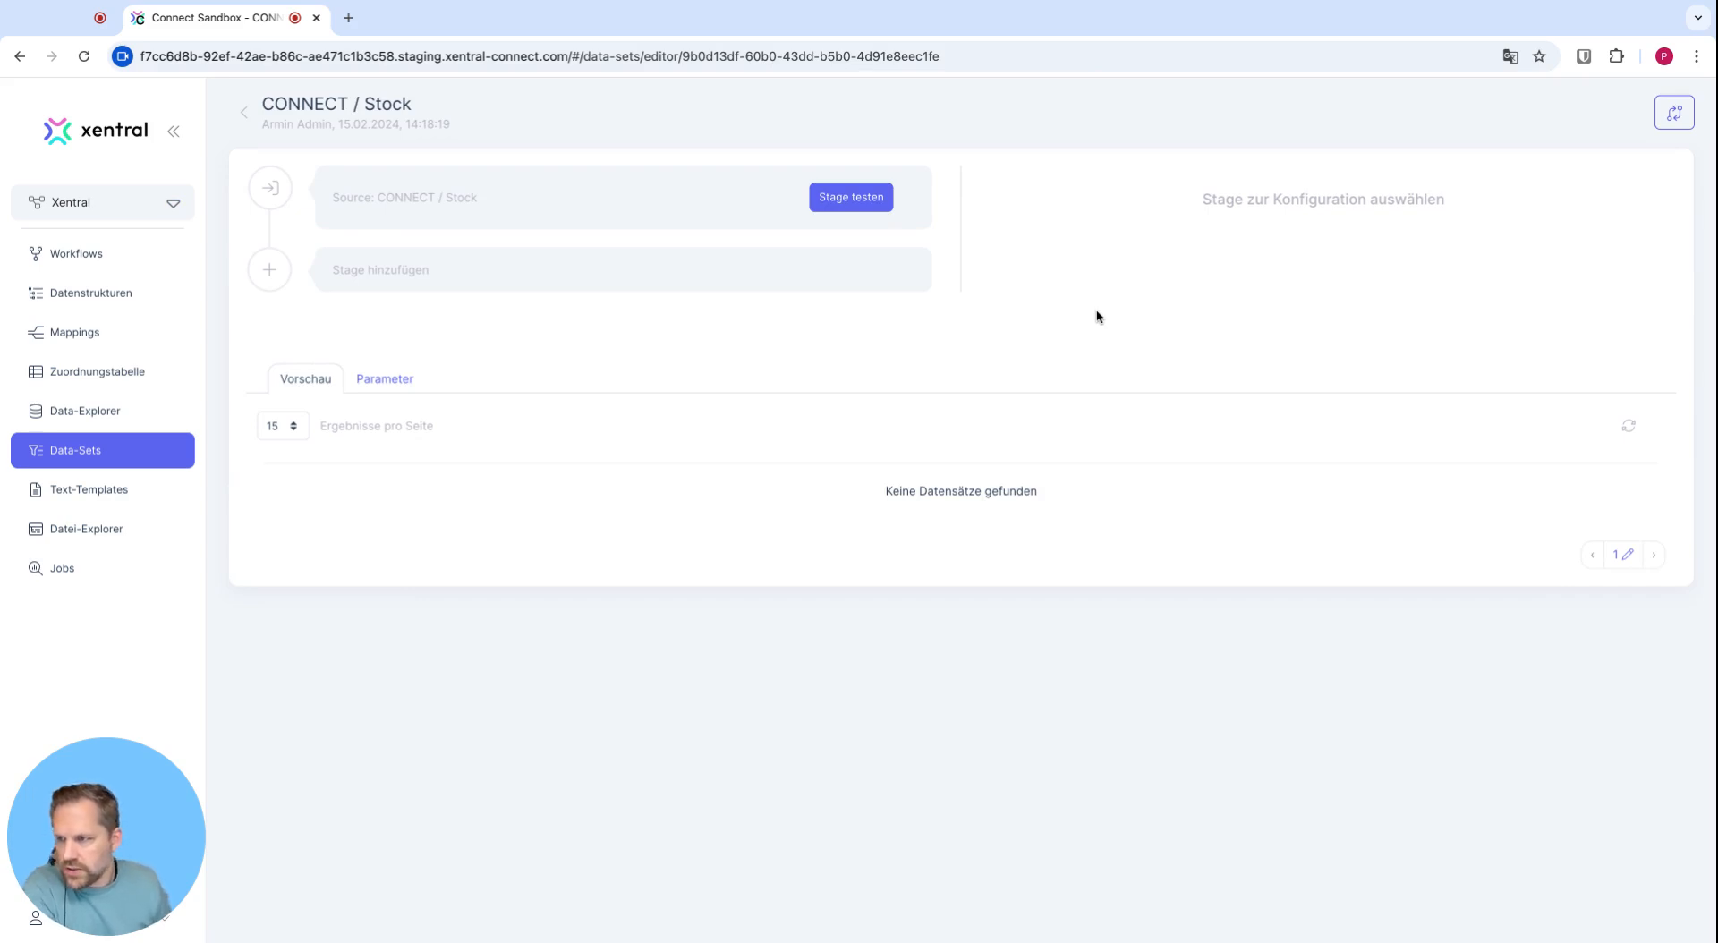
{"action": "left_click", "coordinate": [865, 206]}
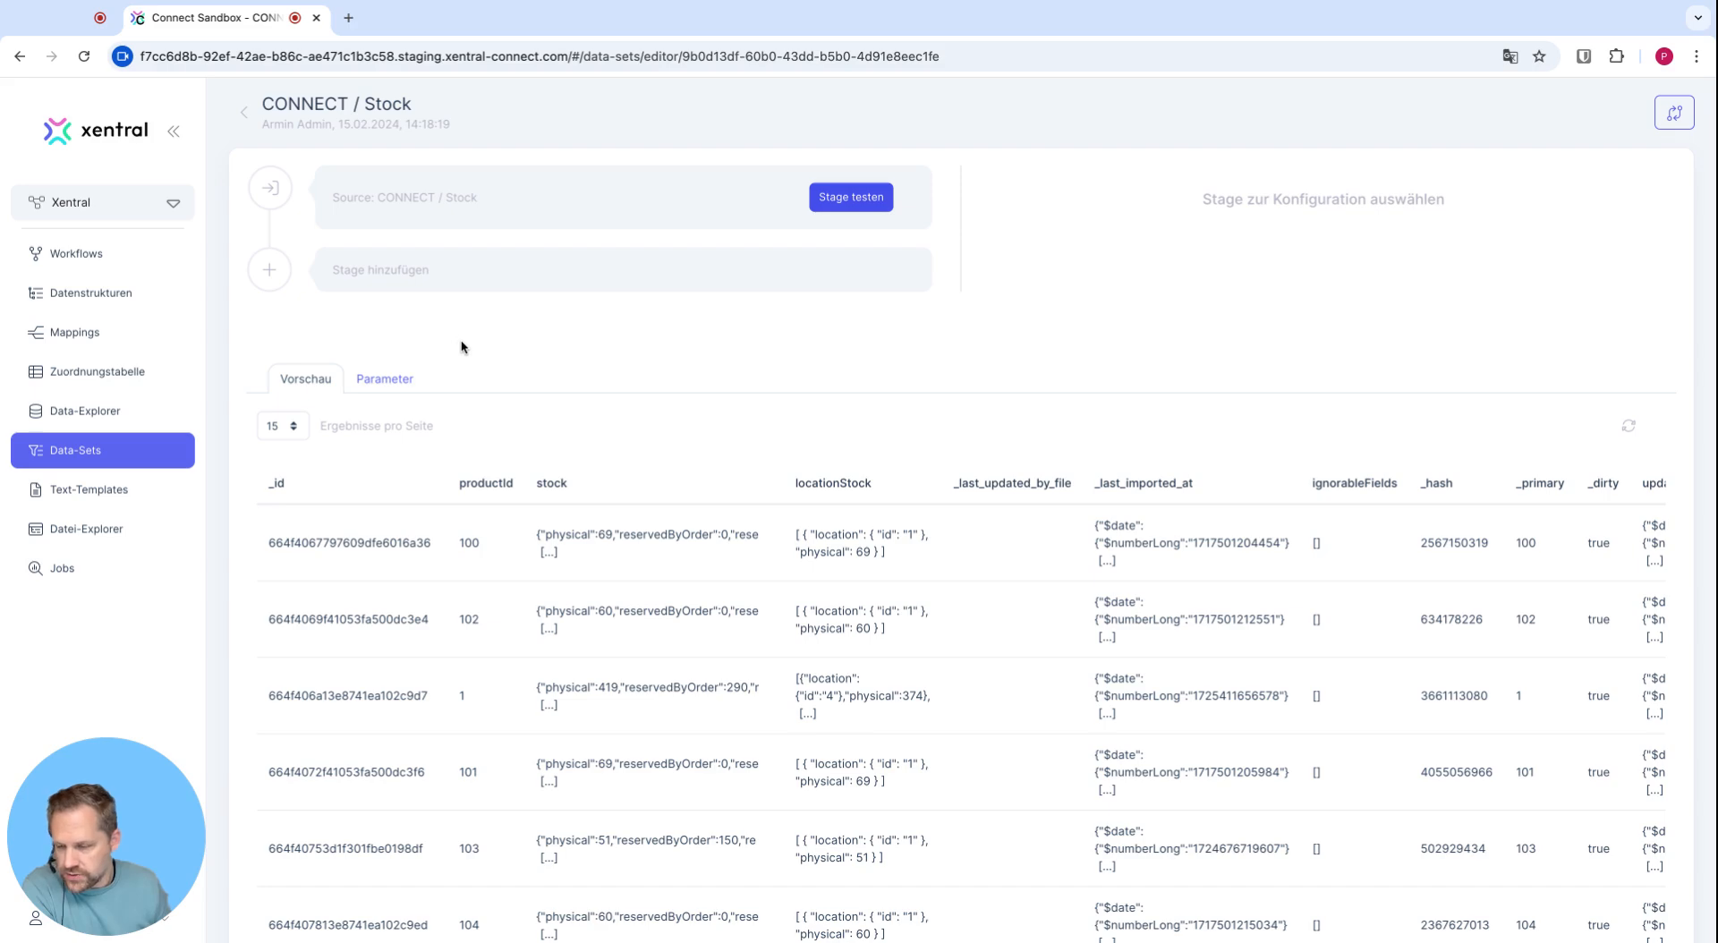
{"action": "scroll", "coordinate": [466, 343], "scroll_direction": "down", "scroll_amount": 3}
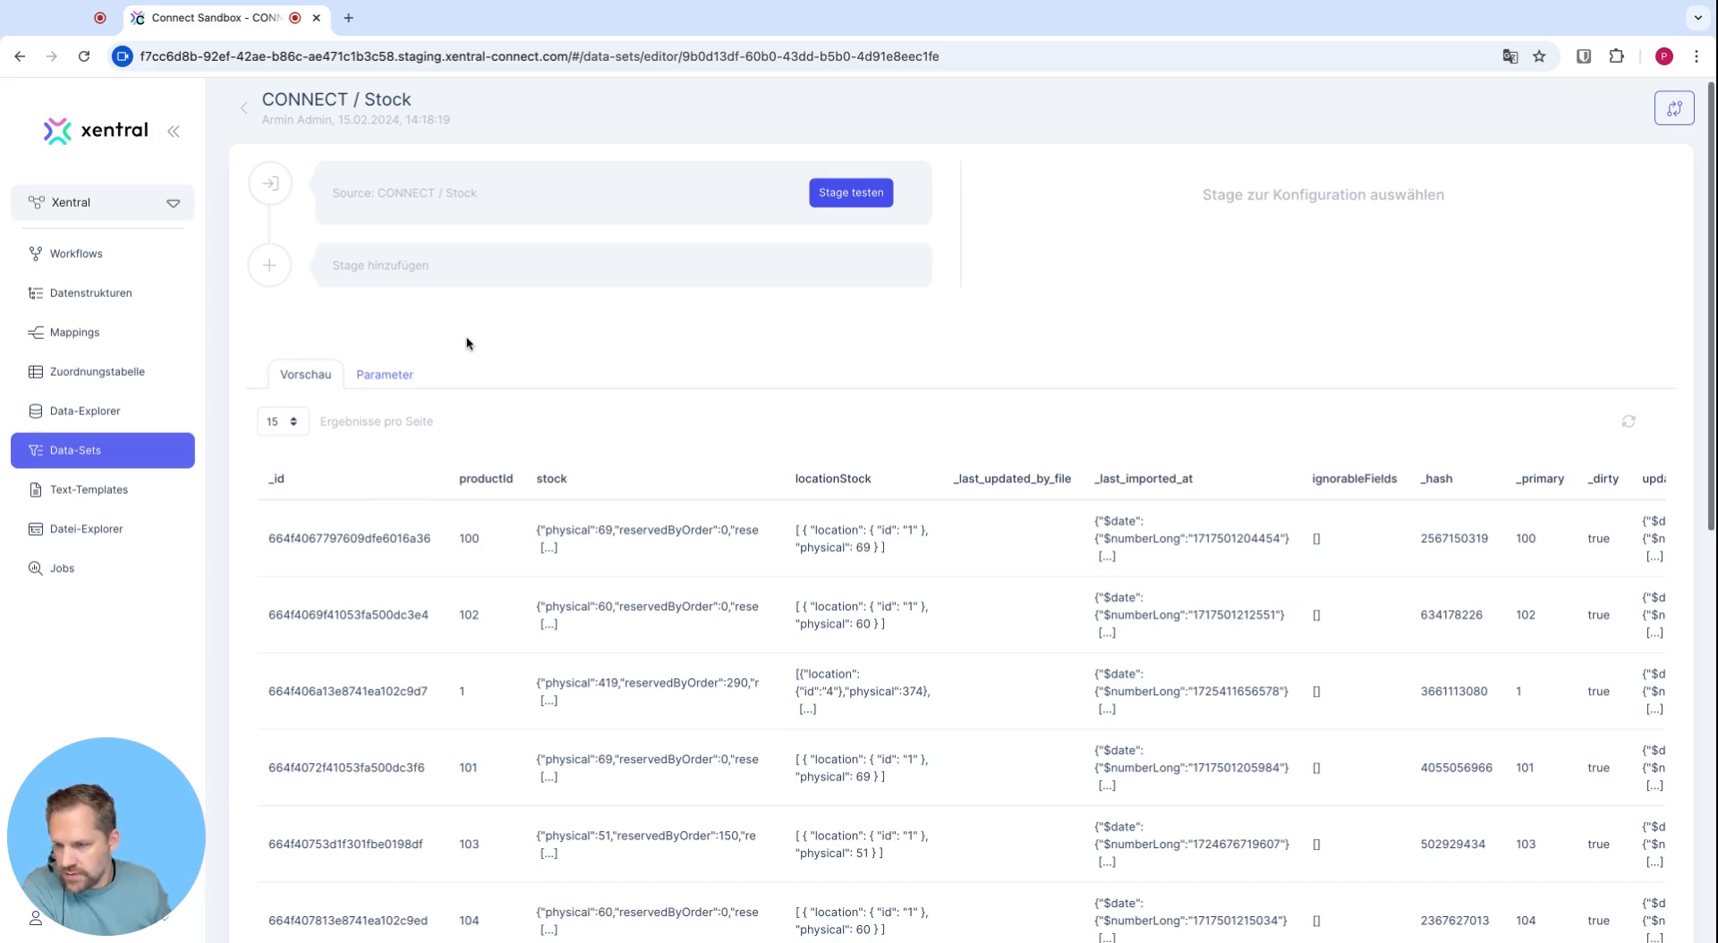
{"action": "scroll", "coordinate": [1083, 537], "scroll_direction": "up", "scroll_amount": 3}
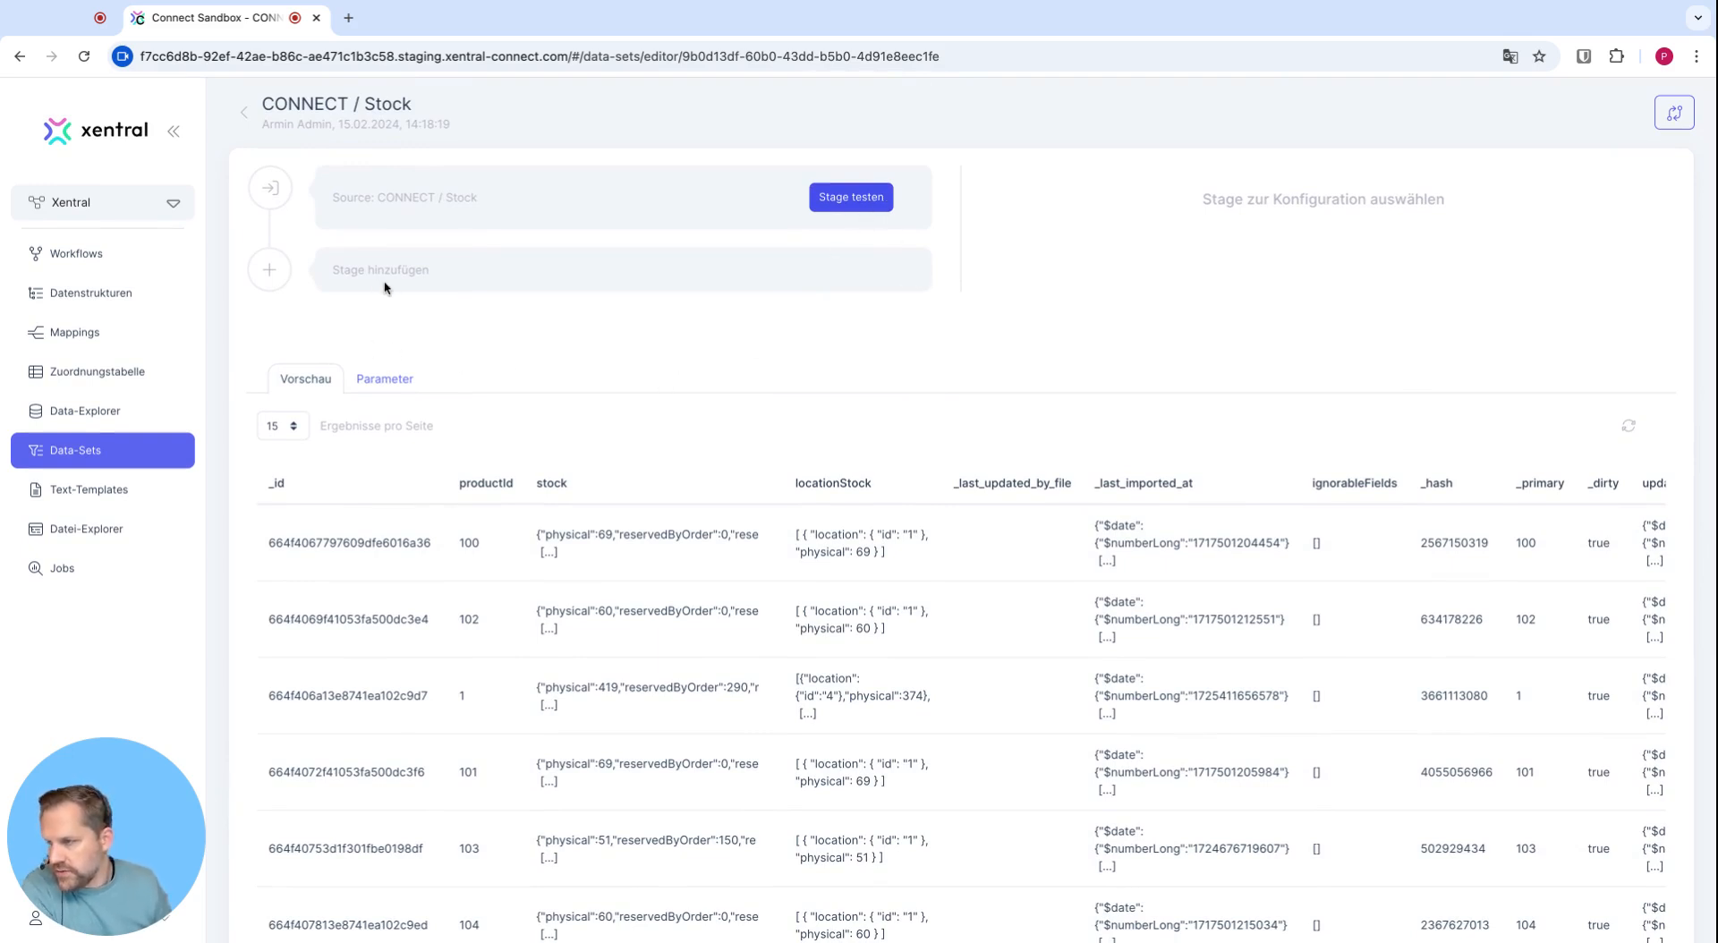
Step: Review the available stage types and add a Felder auswählen stage after the CONNECT / Stock source
{"action": "left_click", "coordinate": [269, 270]}
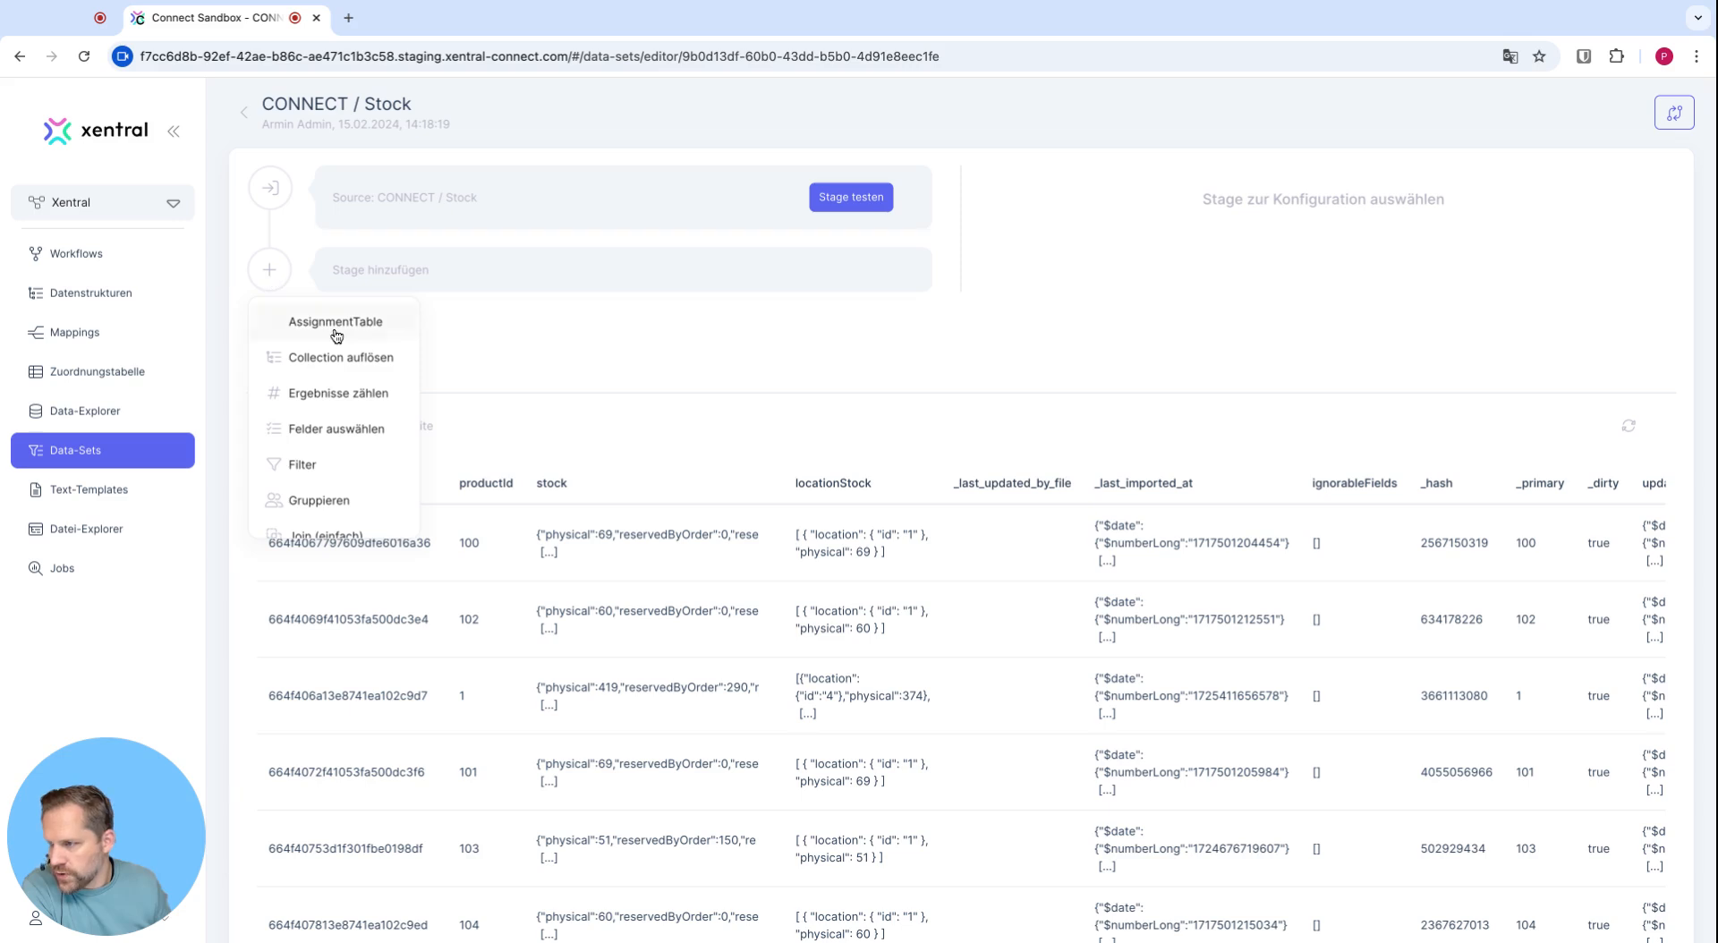
{"action": "scroll", "coordinate": [345, 353], "scroll_direction": "down", "scroll_amount": 3}
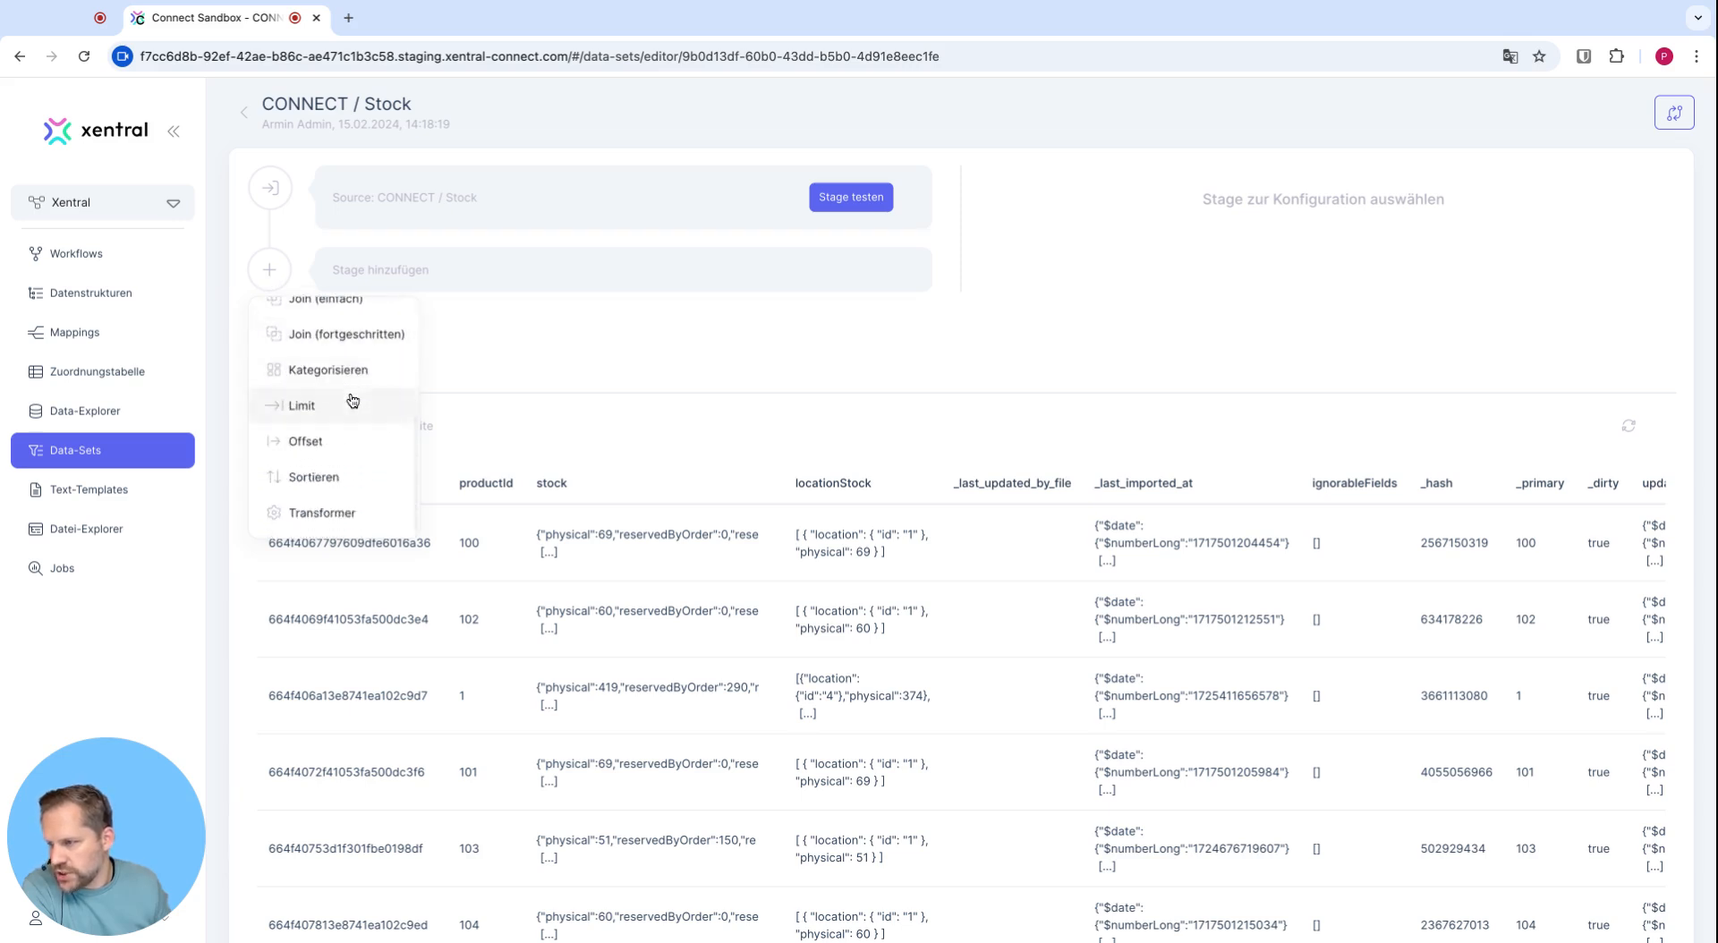
{"action": "scroll", "coordinate": [353, 400], "scroll_direction": "up", "scroll_amount": 3}
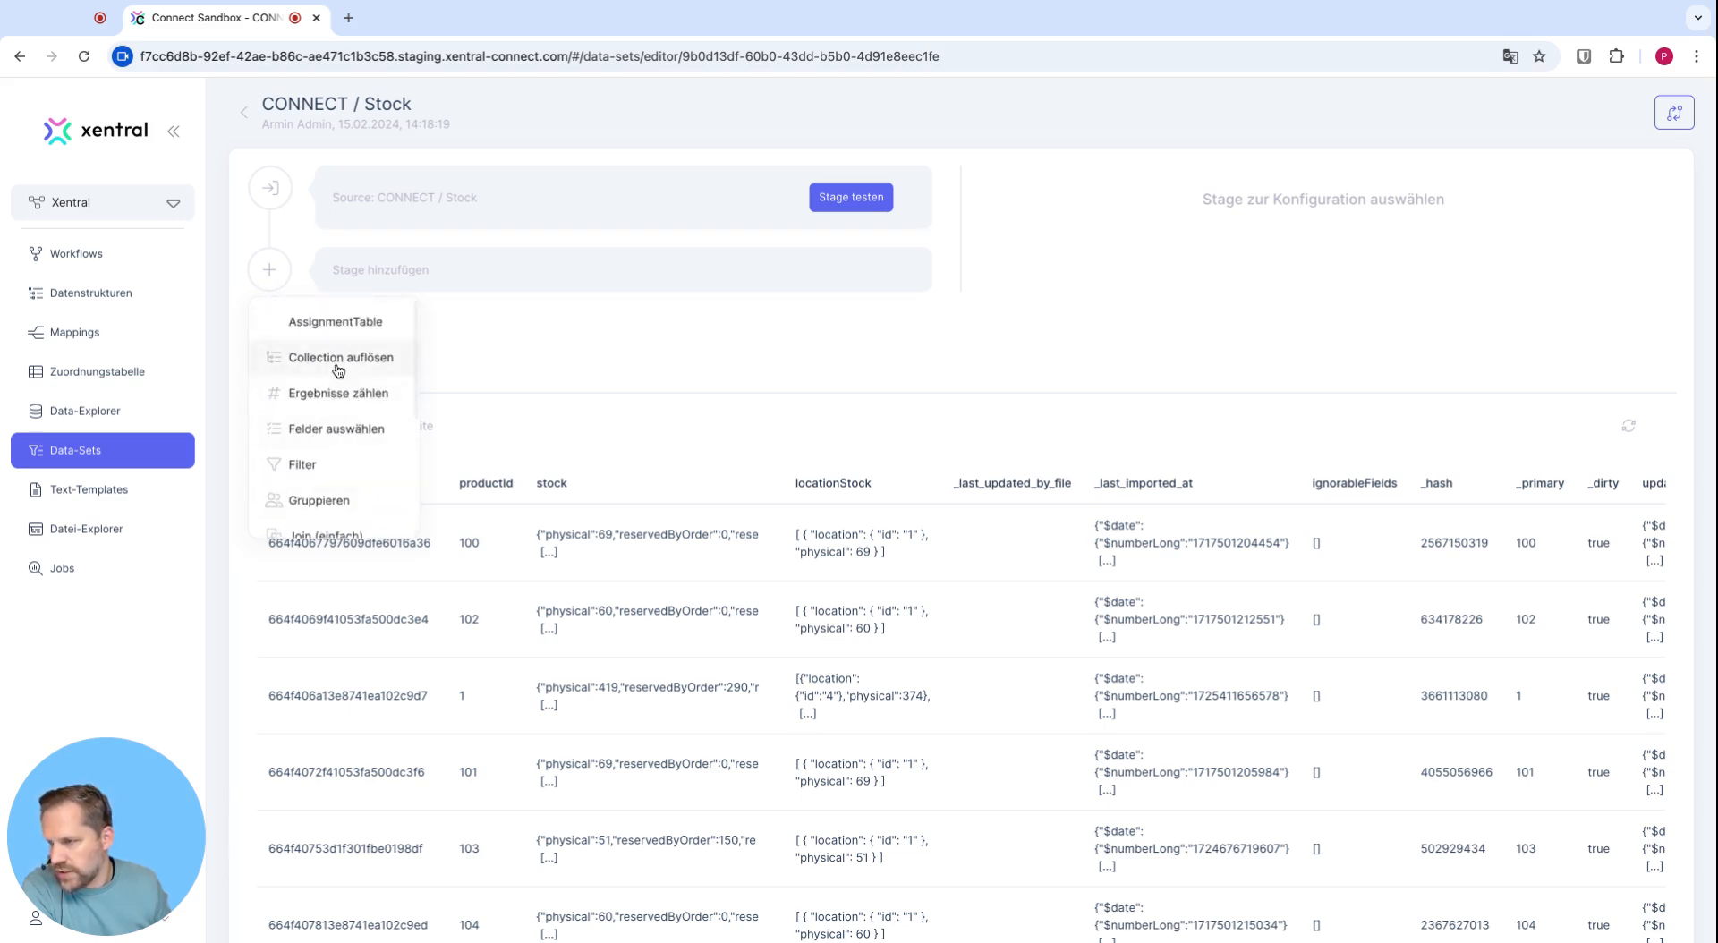
{"action": "scroll", "coordinate": [367, 367], "scroll_direction": "down", "scroll_amount": 1}
{"action": "scroll", "coordinate": [366, 372], "scroll_direction": "down", "scroll_amount": 1}
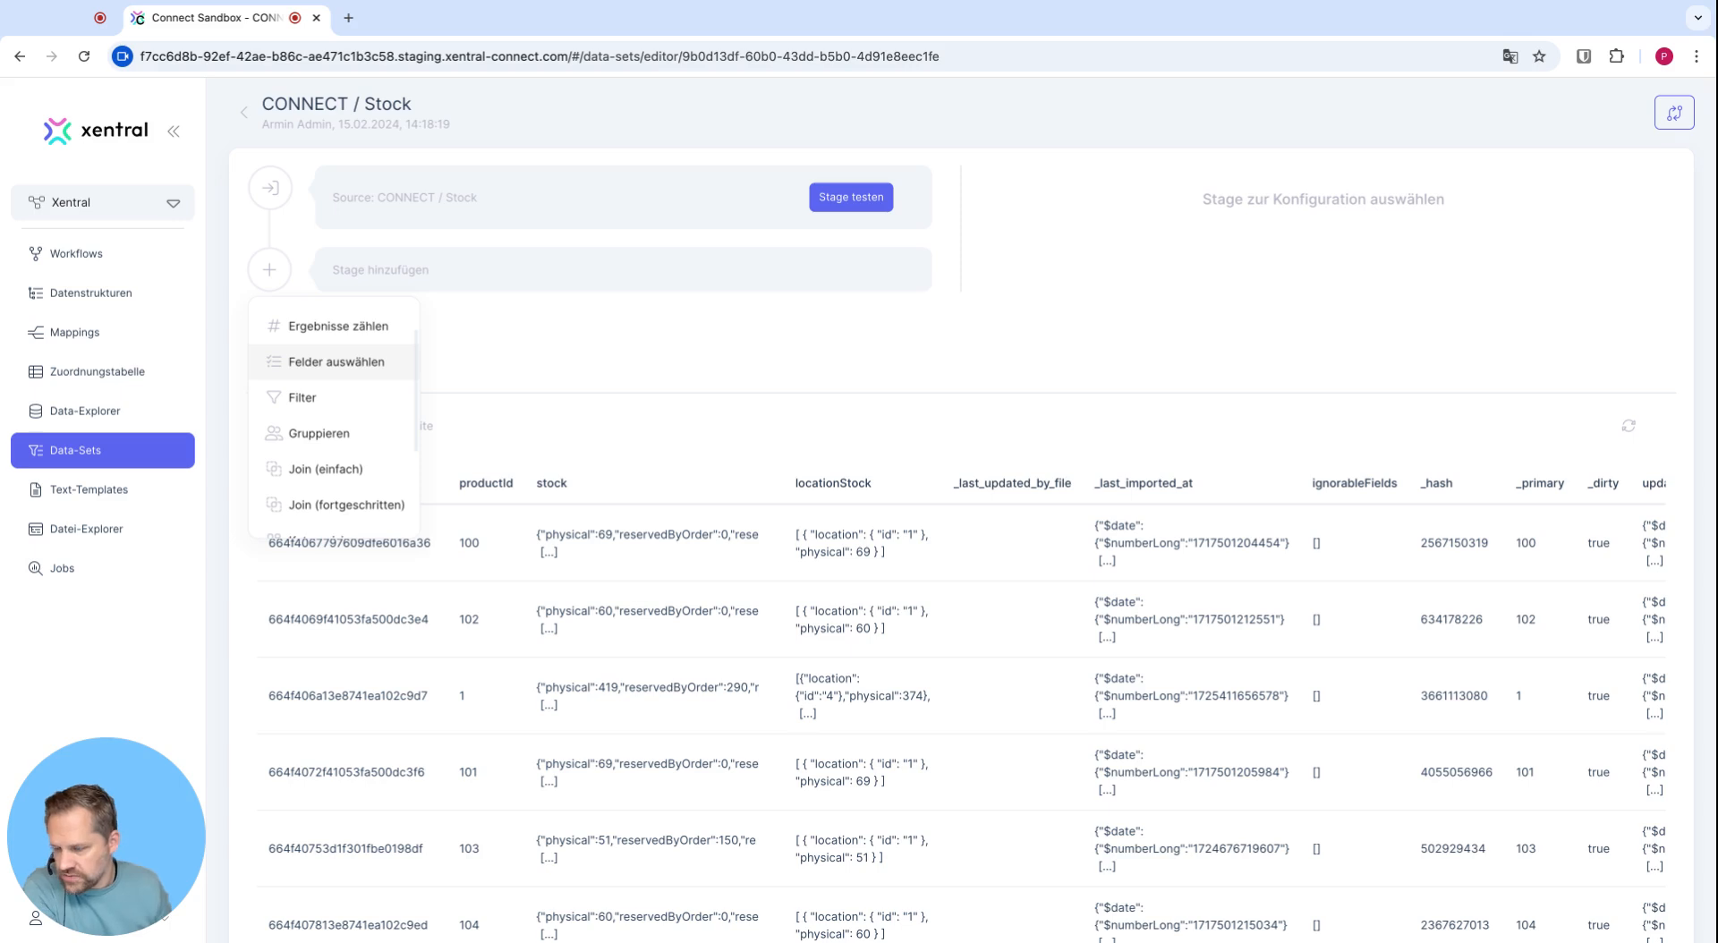
{"action": "scroll", "coordinate": [338, 393], "scroll_direction": "down", "scroll_amount": 1}
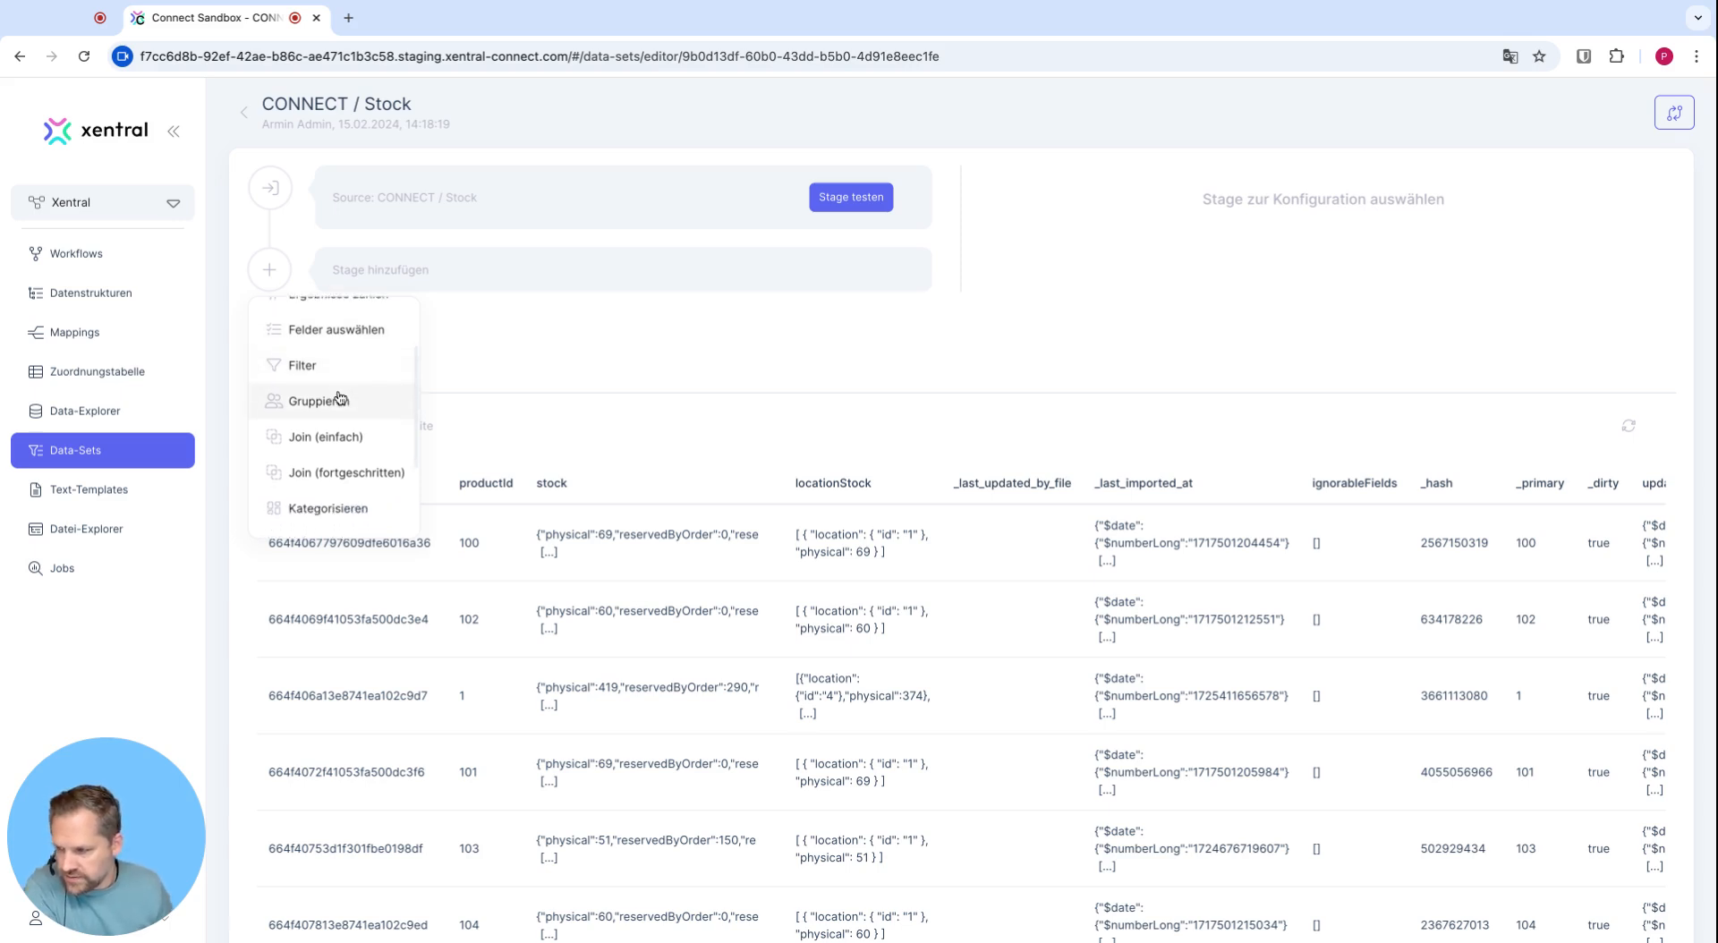
{"action": "scroll", "coordinate": [347, 384], "scroll_direction": "down", "scroll_amount": 2}
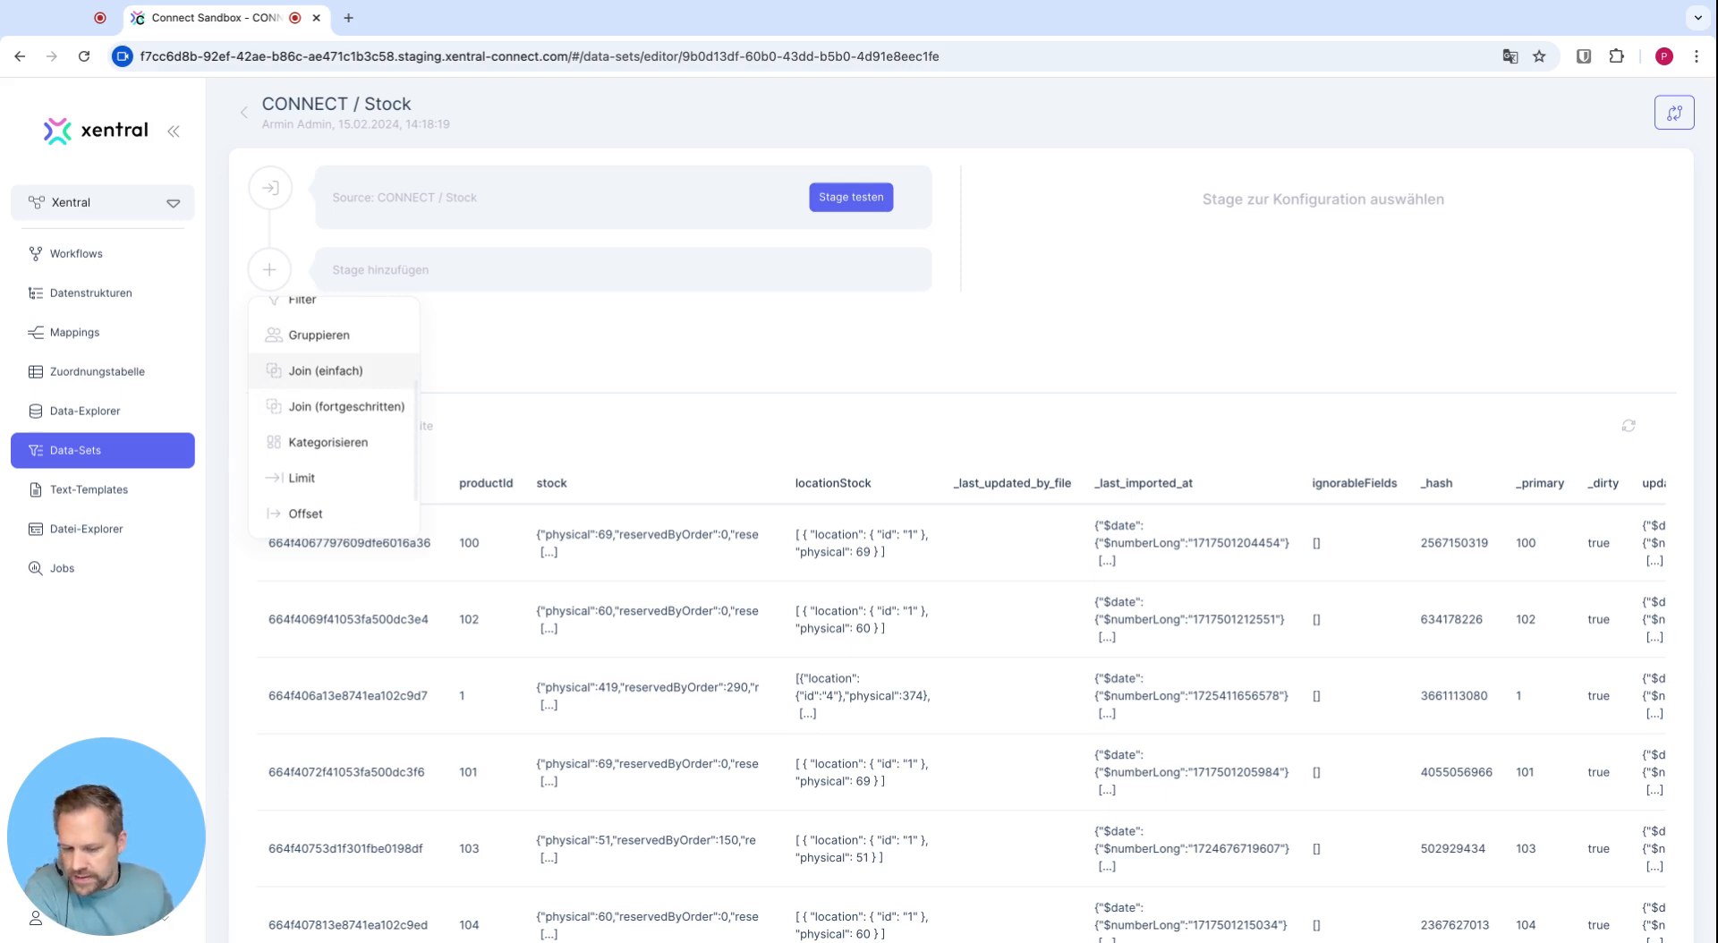
{"action": "scroll", "coordinate": [344, 402], "scroll_direction": "down", "scroll_amount": 2}
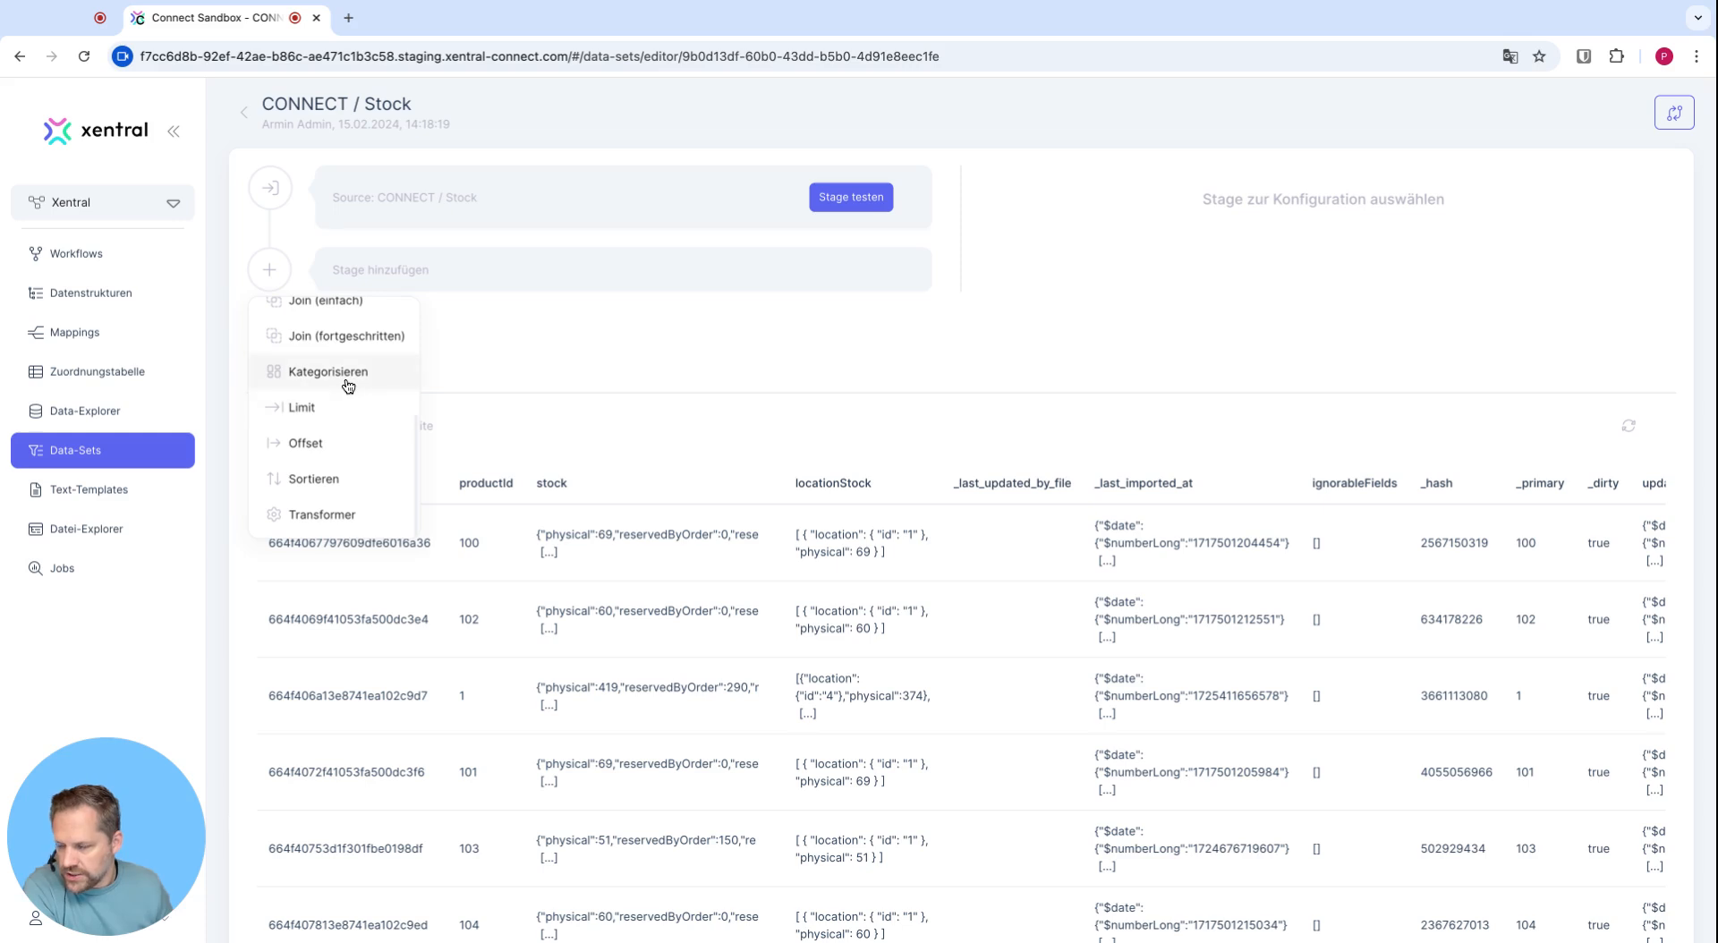
{"action": "scroll", "coordinate": [344, 387], "scroll_direction": "up", "scroll_amount": 4}
{"action": "scroll", "coordinate": [328, 435], "scroll_direction": "up", "scroll_amount": 2}
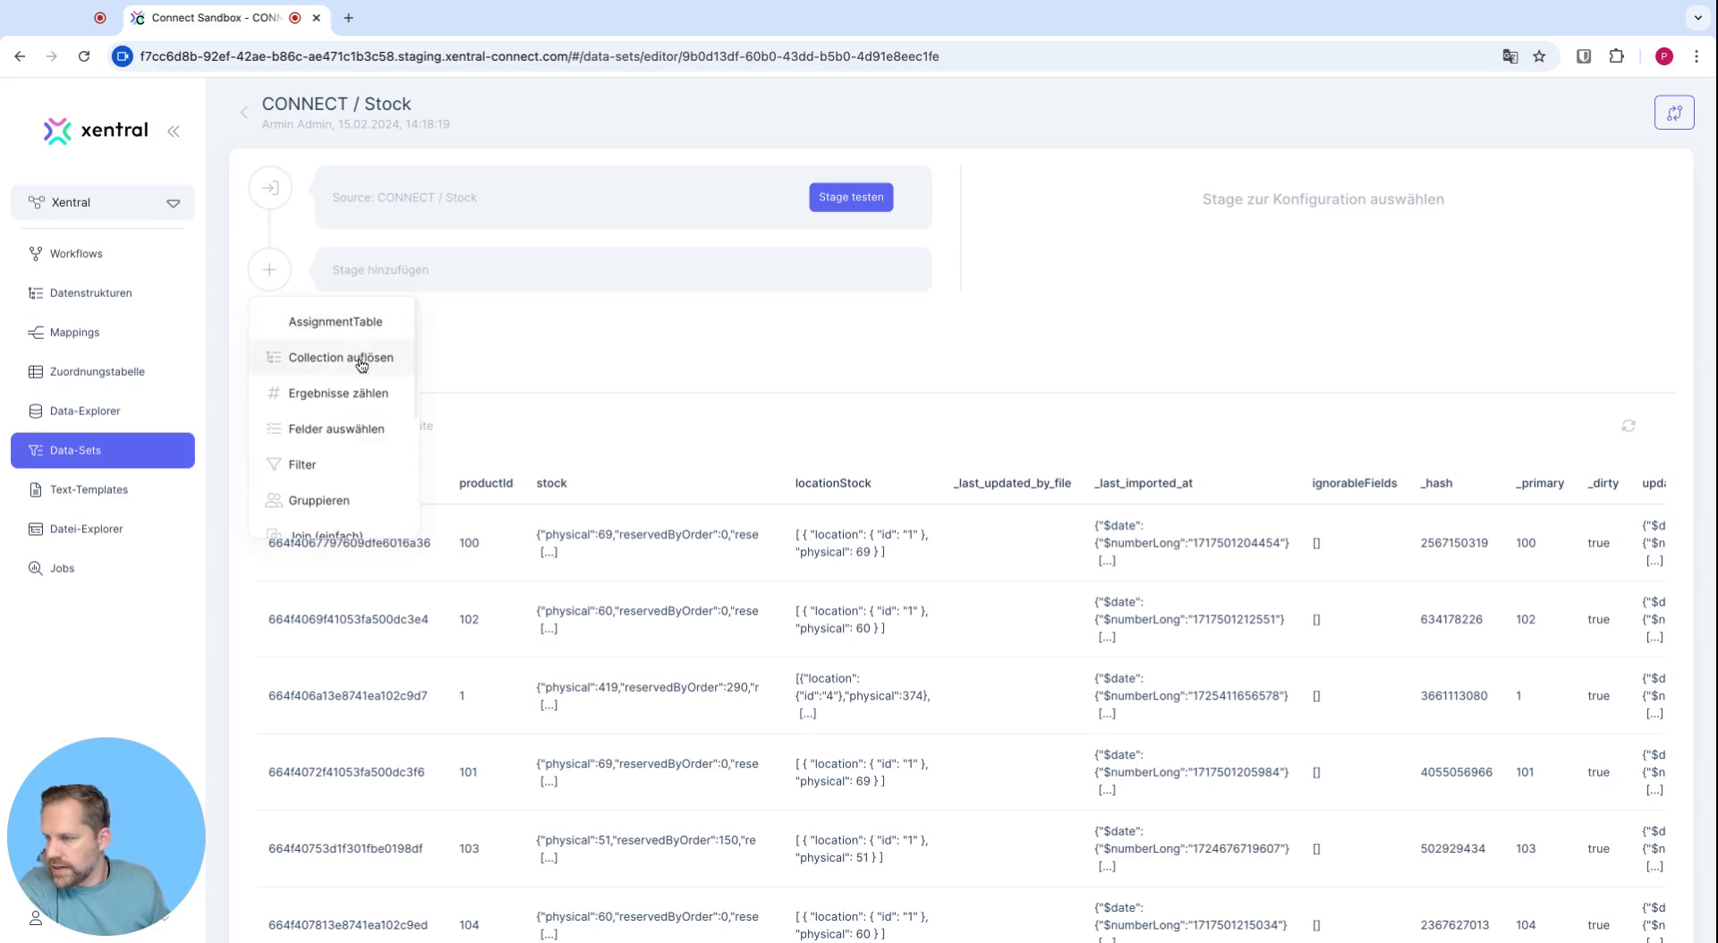
{"action": "scroll", "coordinate": [360, 363], "scroll_direction": "down", "scroll_amount": 1}
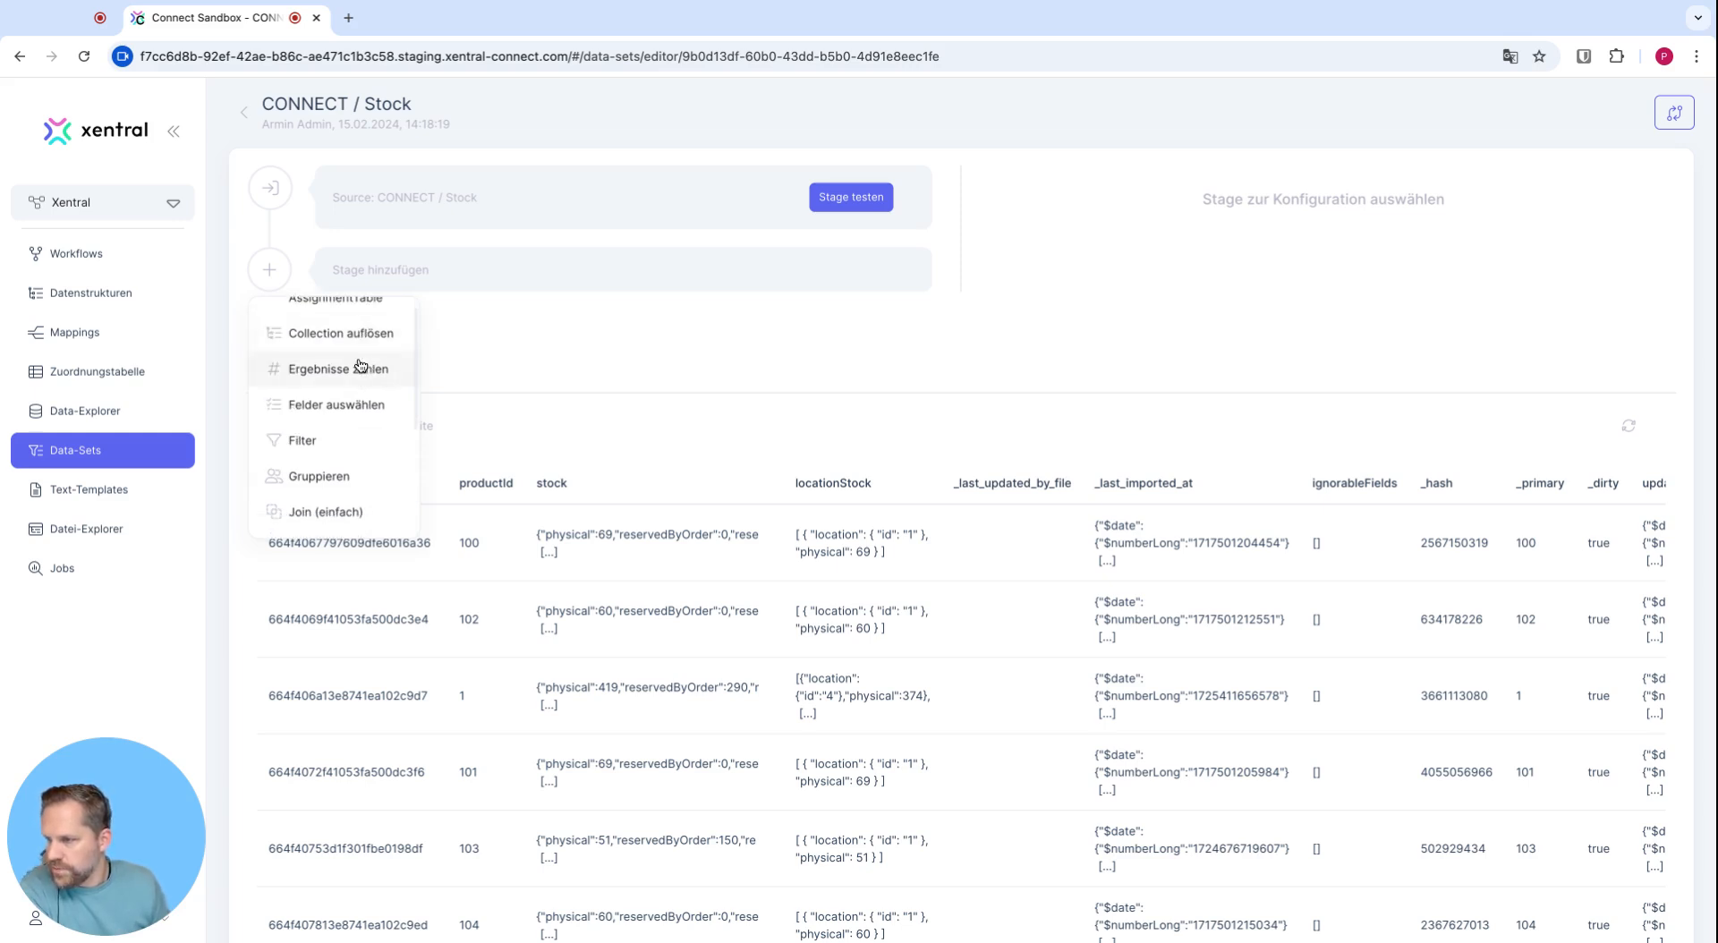
{"action": "left_click", "coordinate": [331, 408]}
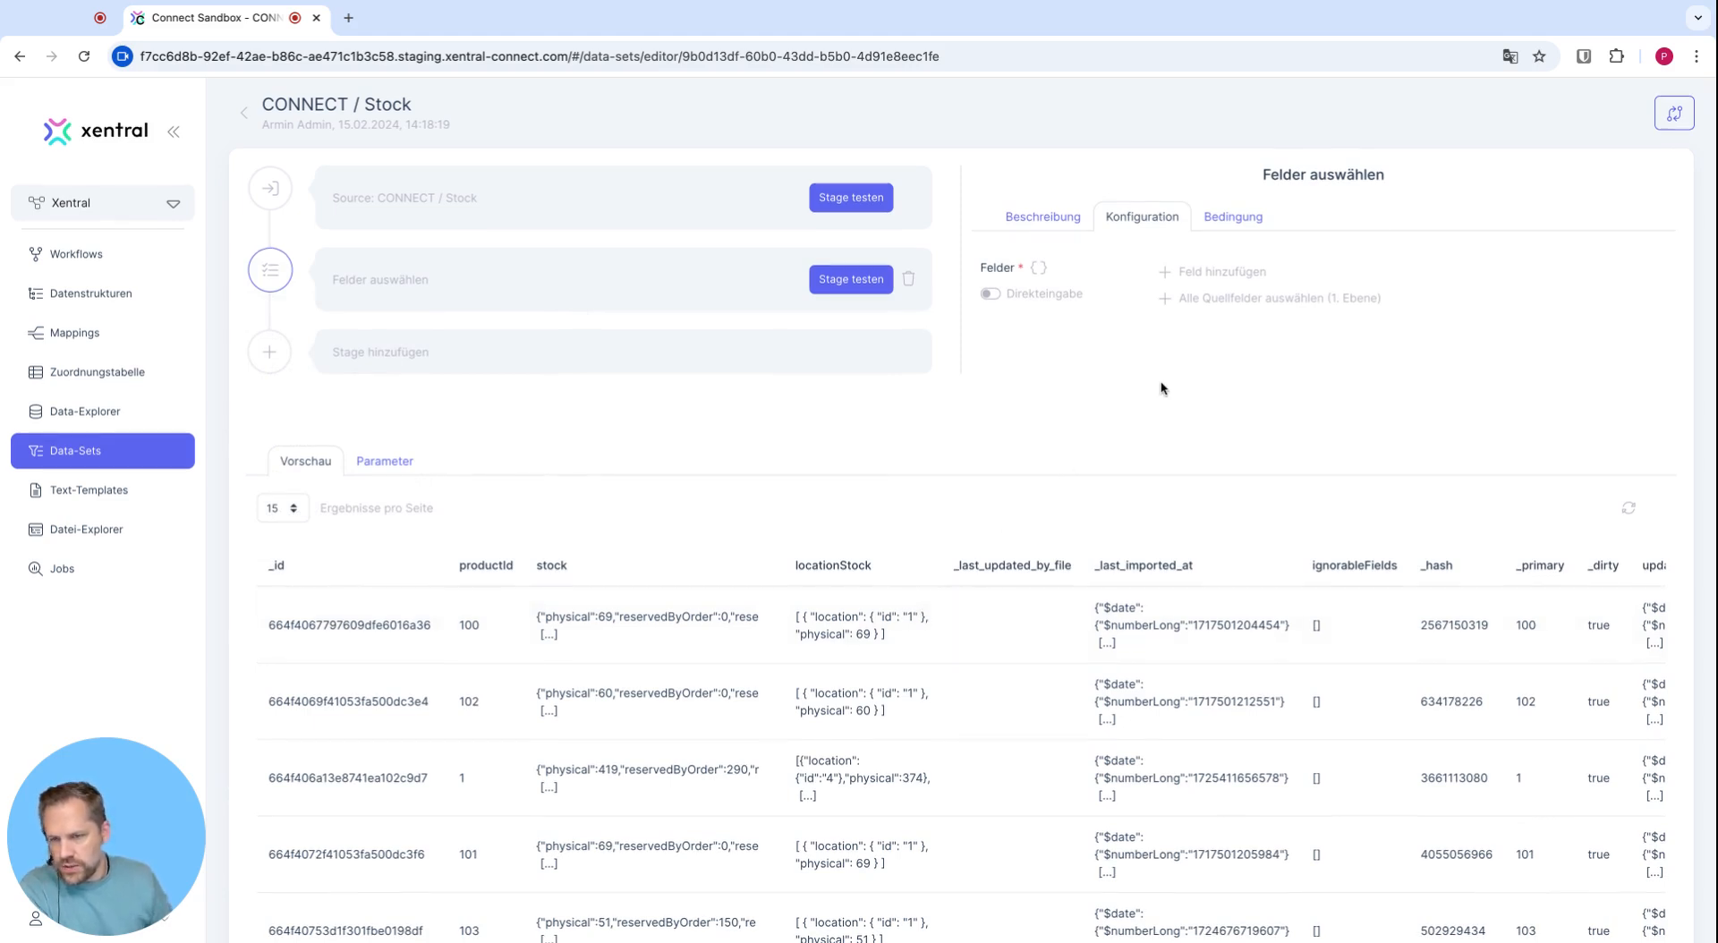
Step: Add source.productId as a field of the Felder auswählen stage and test the stage
{"action": "left_click", "coordinate": [1196, 271]}
{"action": "left_click", "coordinate": [1196, 268]}
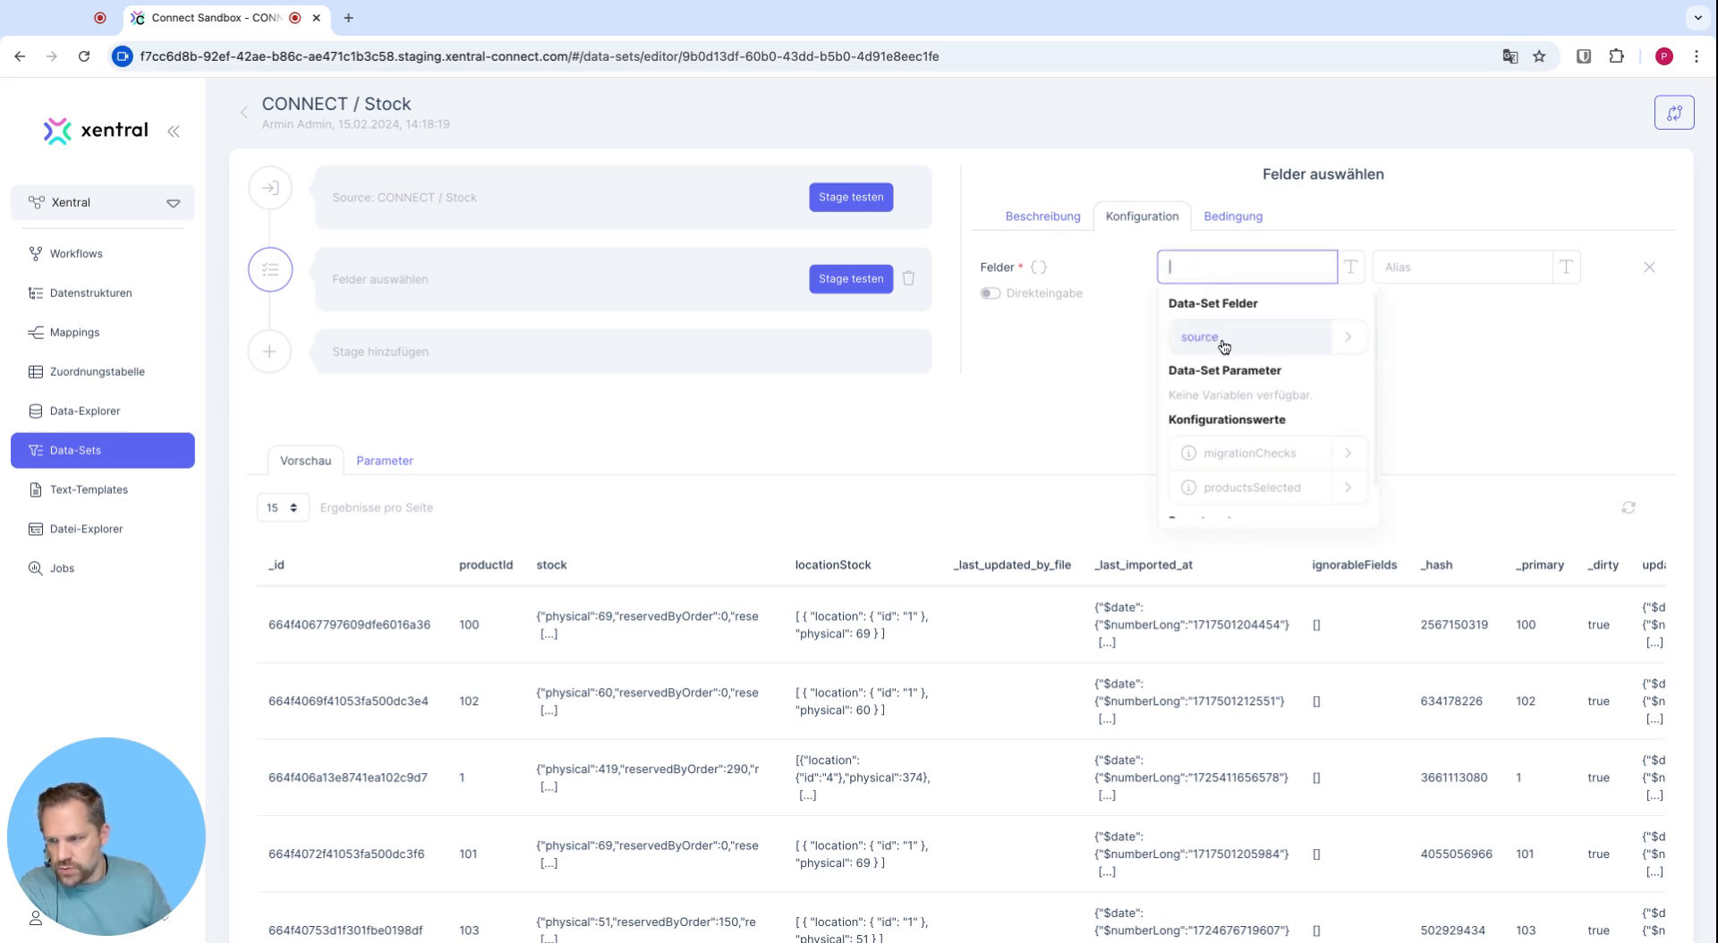
{"action": "left_click", "coordinate": [1361, 341]}
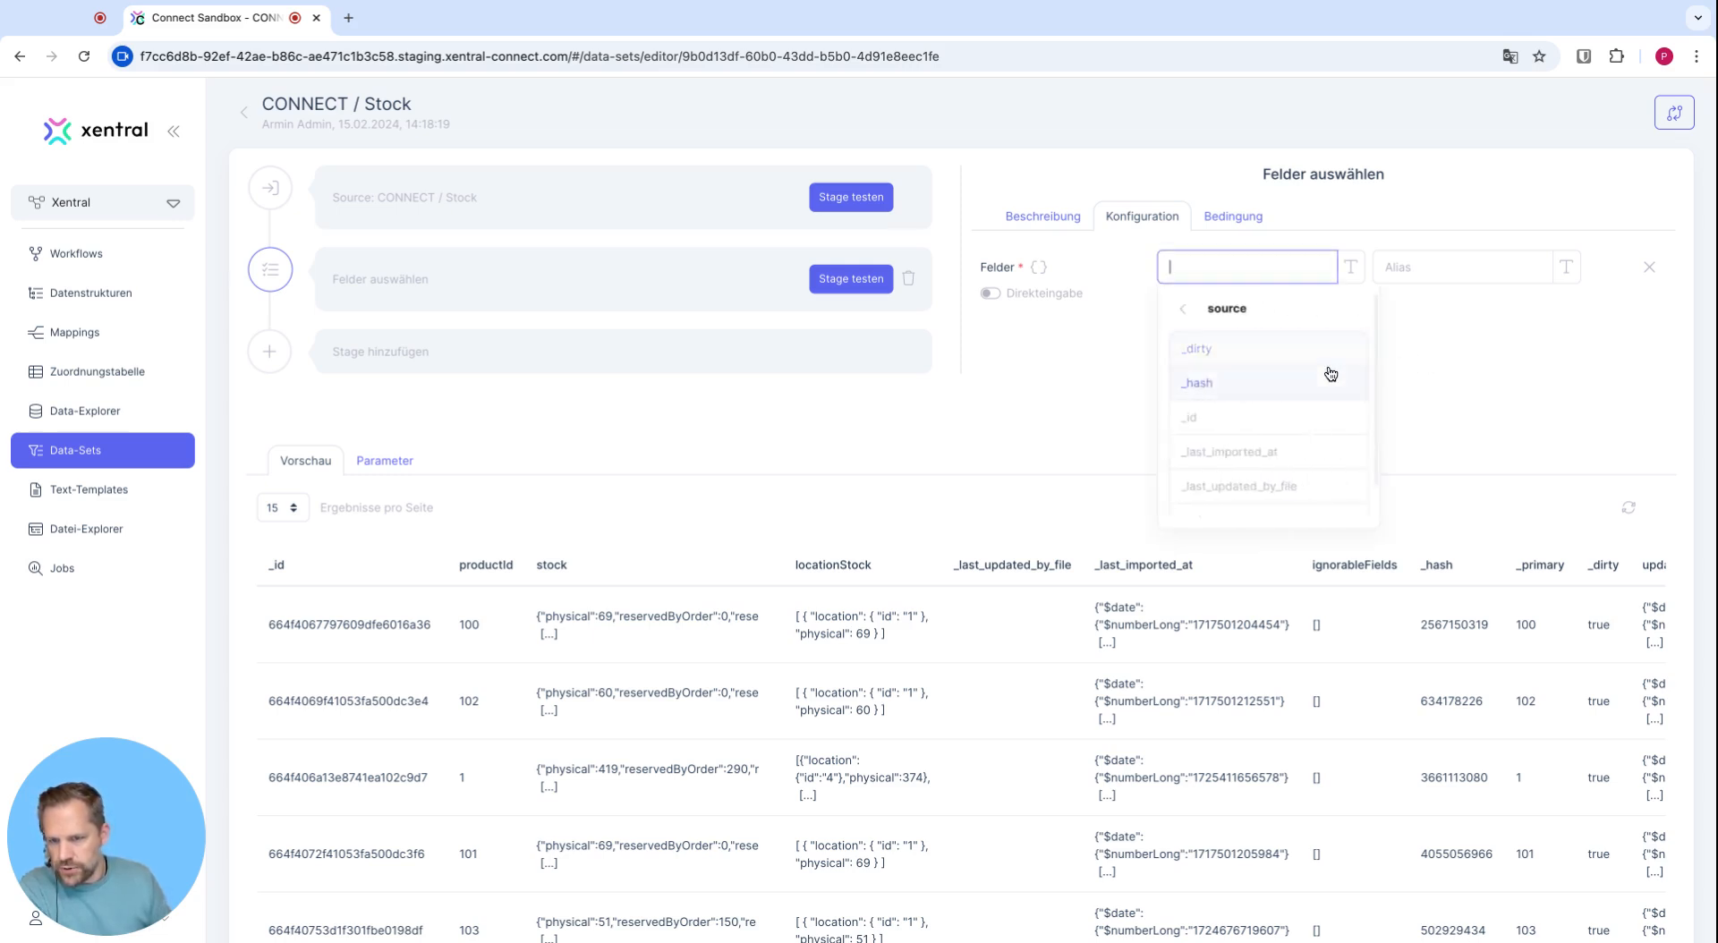
{"action": "scroll", "coordinate": [1328, 372], "scroll_direction": "down", "scroll_amount": 1}
{"action": "scroll", "coordinate": [1331, 374], "scroll_direction": "down", "scroll_amount": 5}
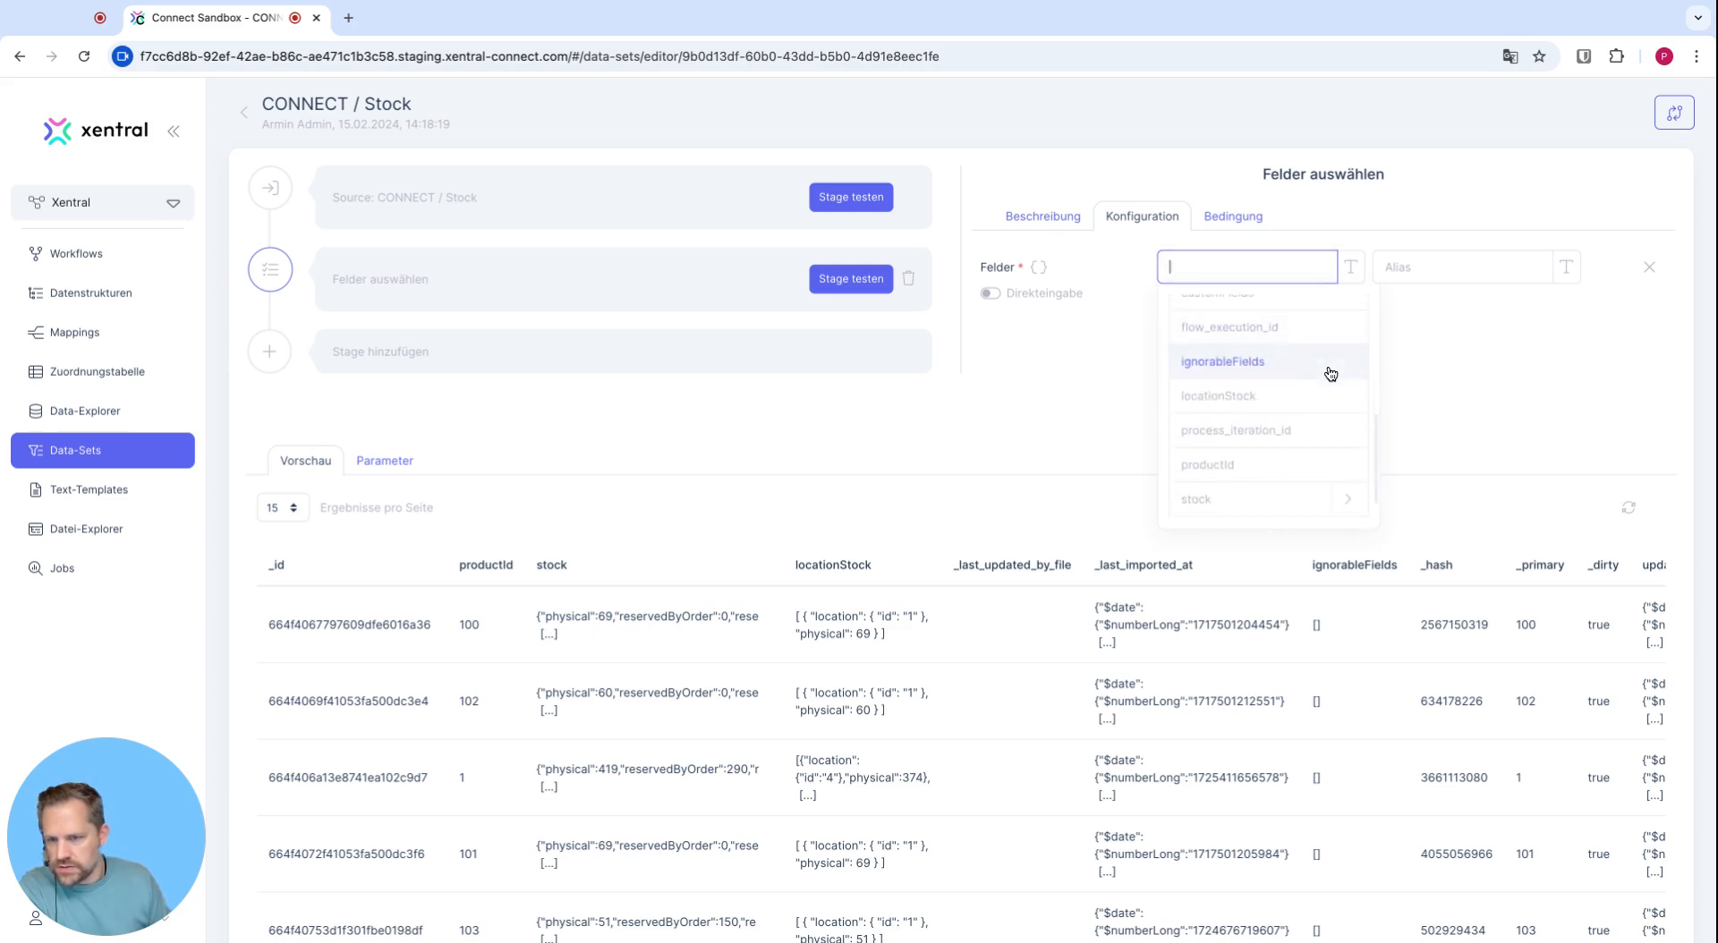
{"action": "left_click", "coordinate": [1251, 433]}
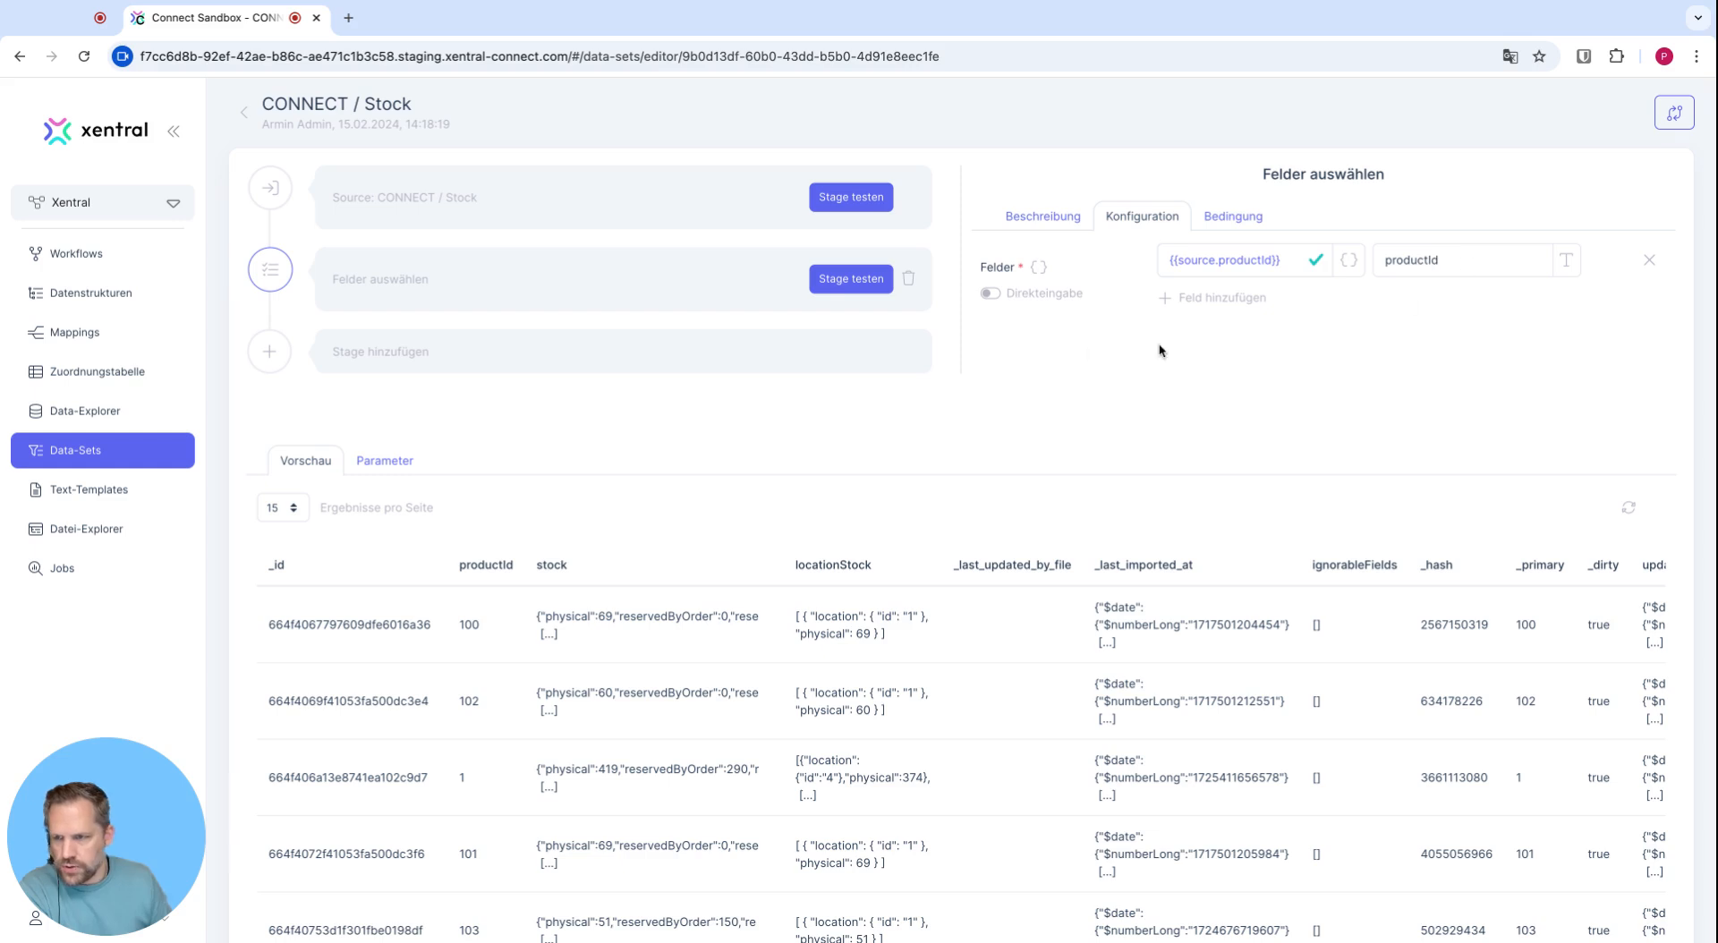
{"action": "left_click", "coordinate": [848, 282]}
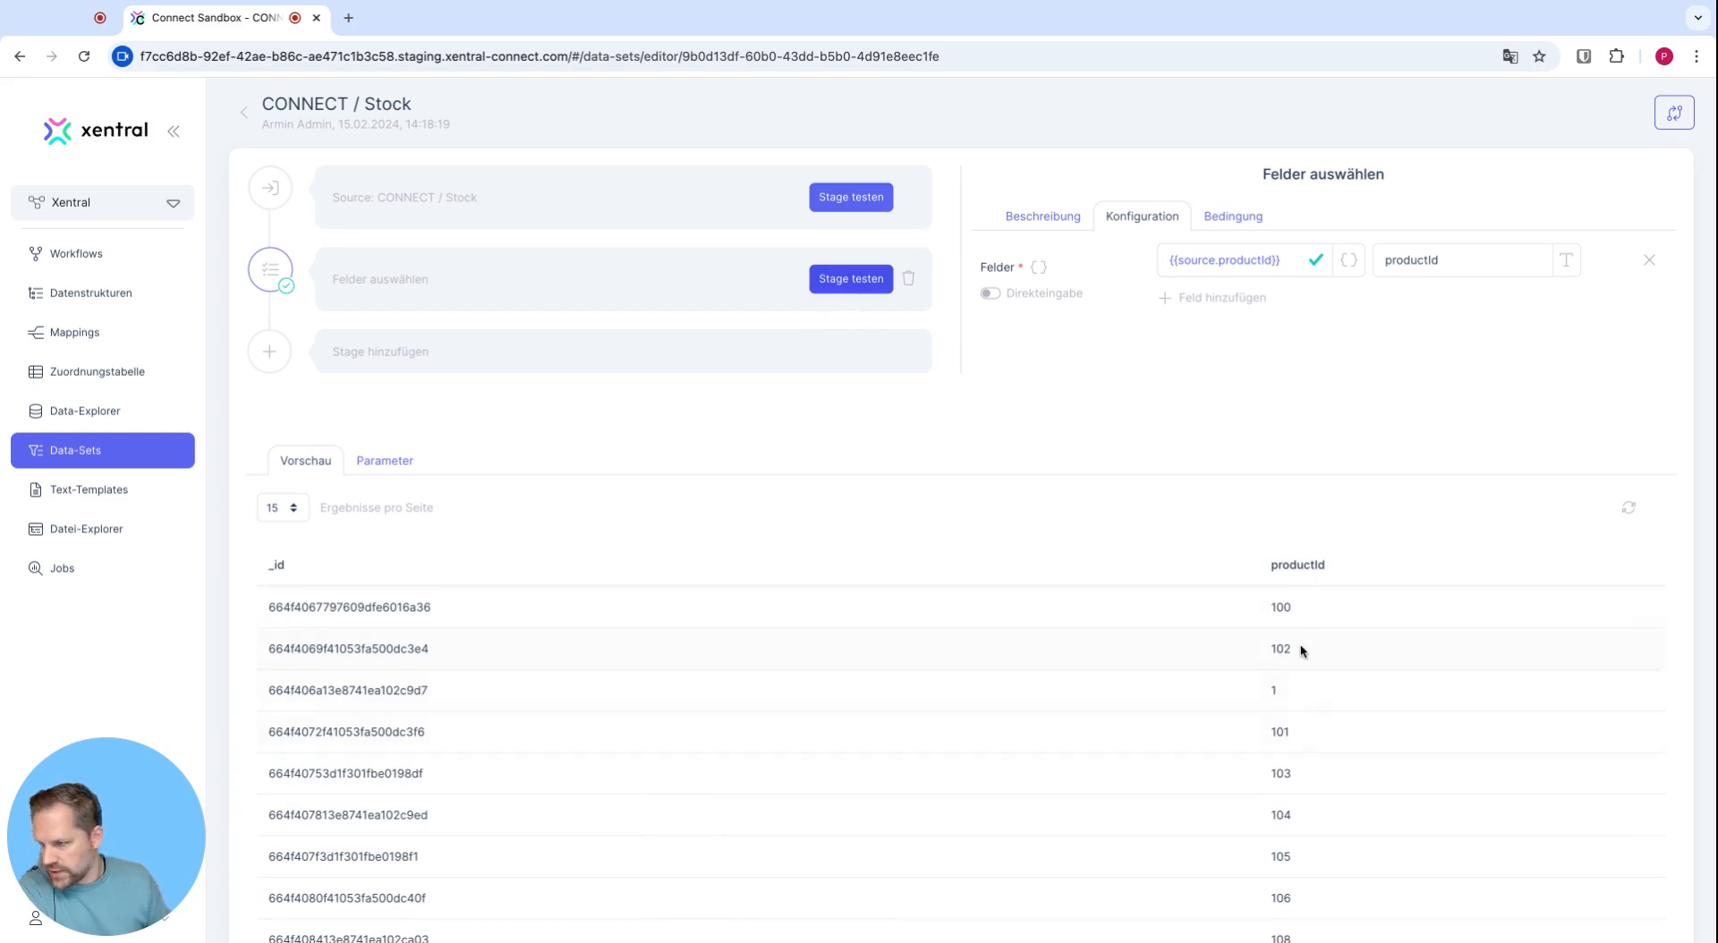
Step: Add source.created_at as a second field of the Felder auswählen stage and test it again
{"action": "left_click", "coordinate": [1202, 298]}
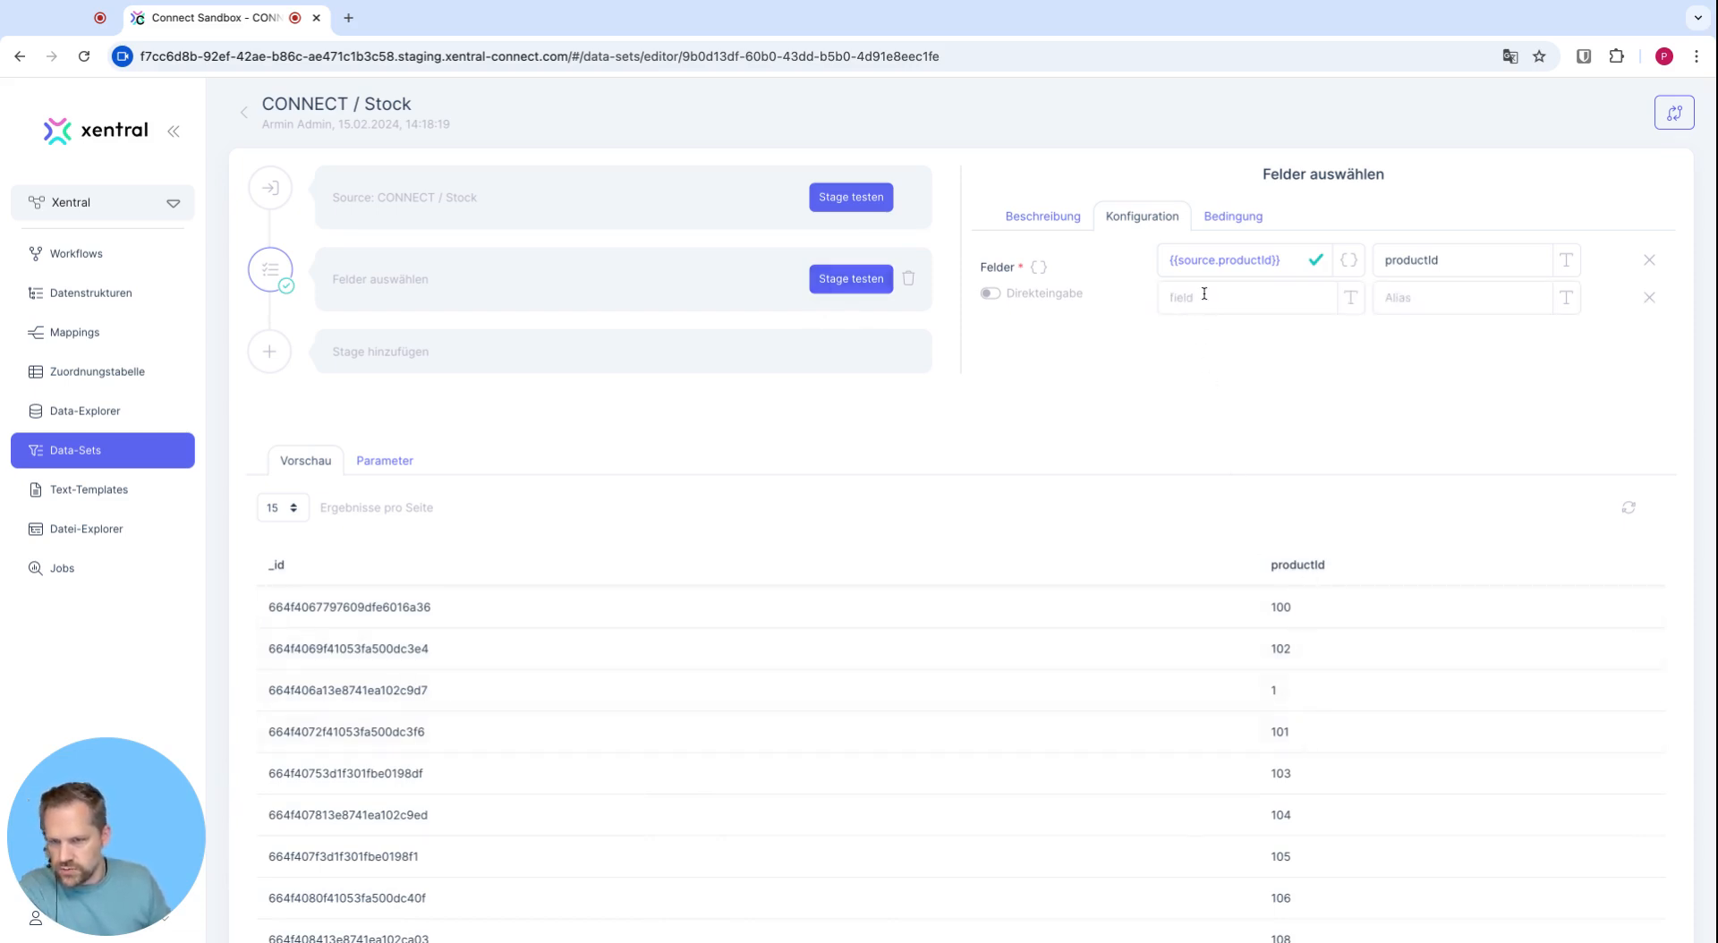
{"action": "left_click", "coordinate": [1213, 300]}
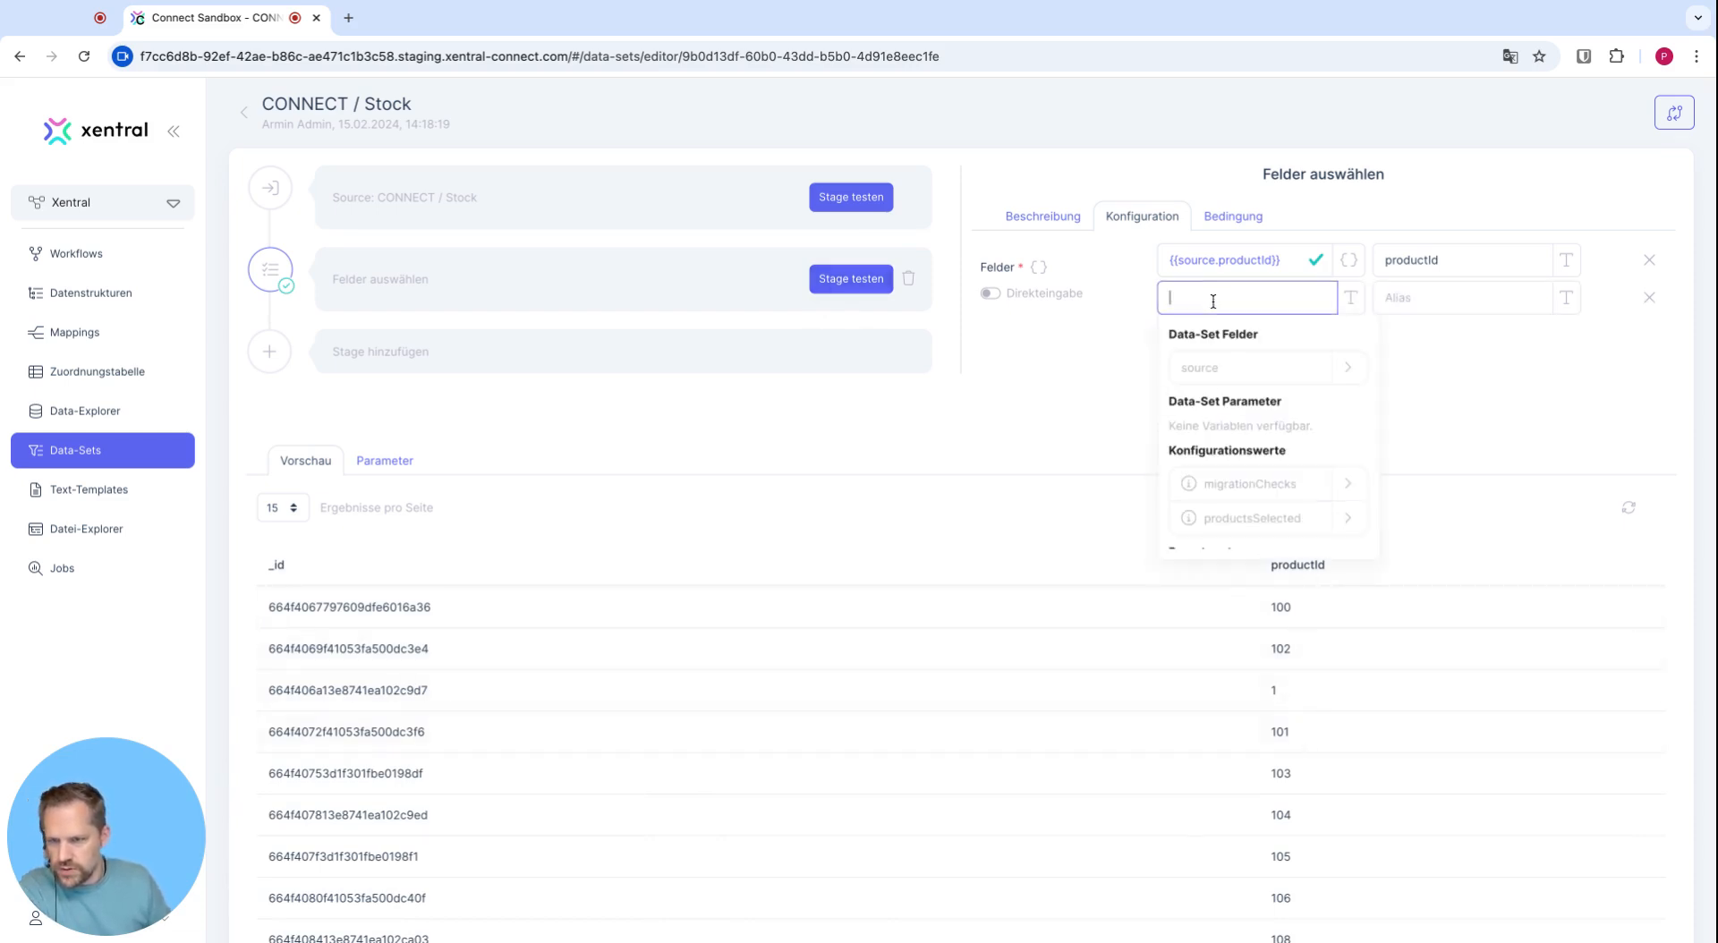
{"action": "left_click", "coordinate": [1347, 367]}
{"action": "scroll", "coordinate": [1317, 470], "scroll_direction": "down", "scroll_amount": 1}
{"action": "scroll", "coordinate": [1317, 470], "scroll_direction": "down", "scroll_amount": 2}
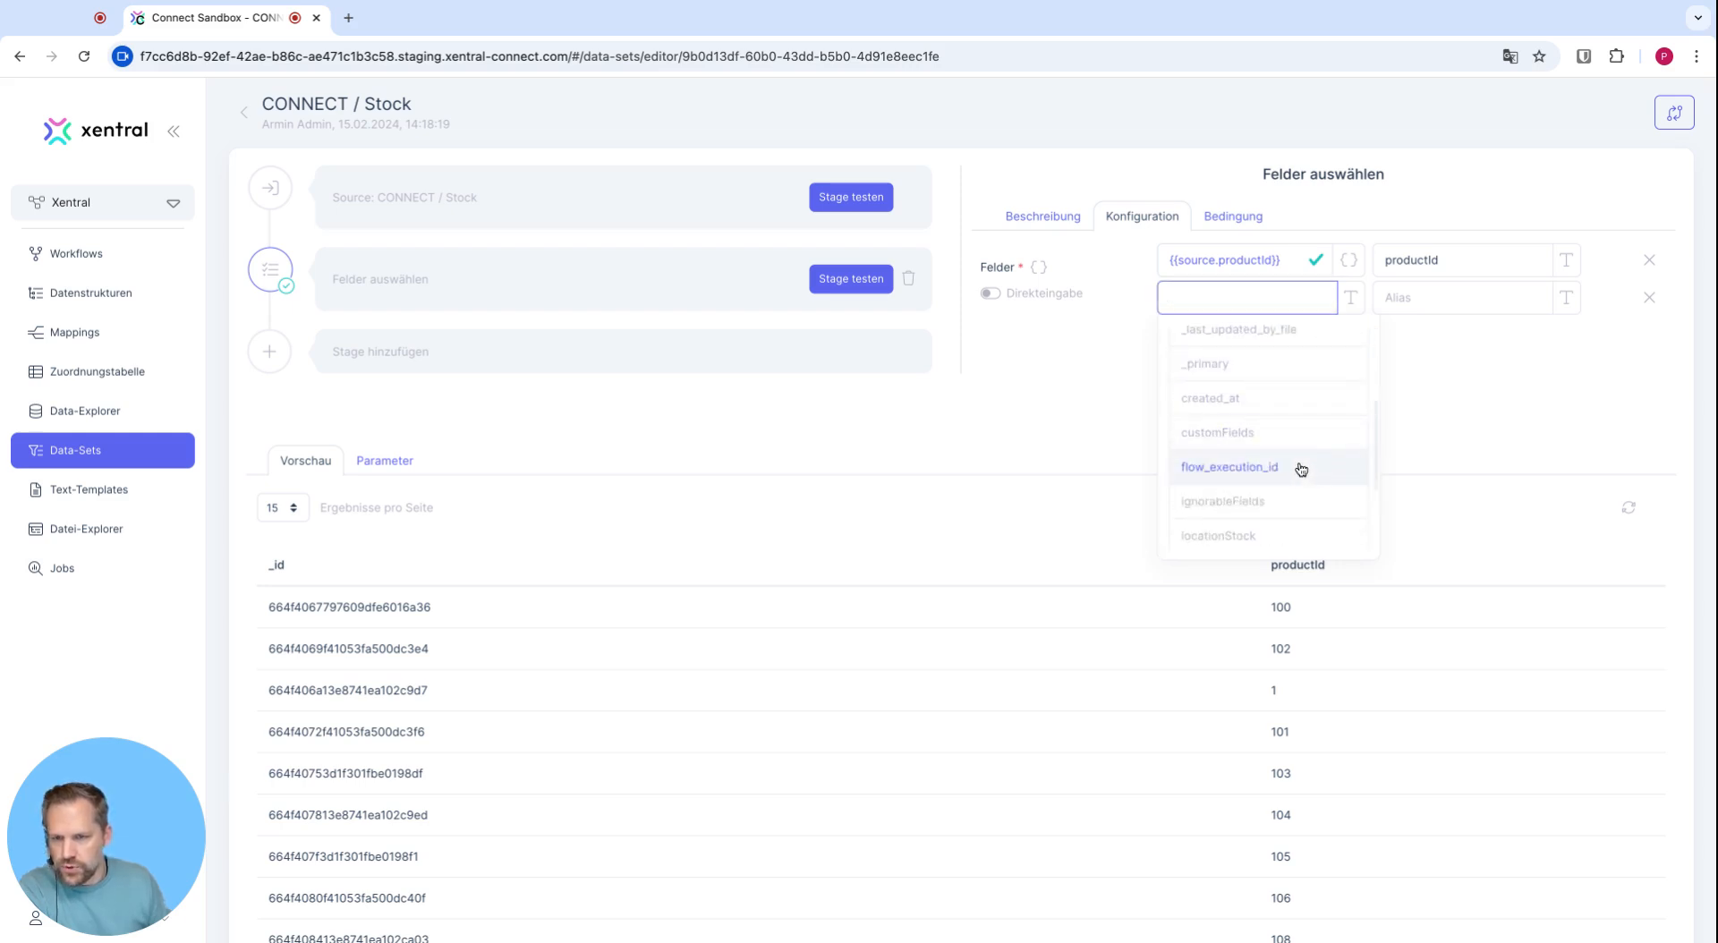
{"action": "left_click", "coordinate": [1262, 399]}
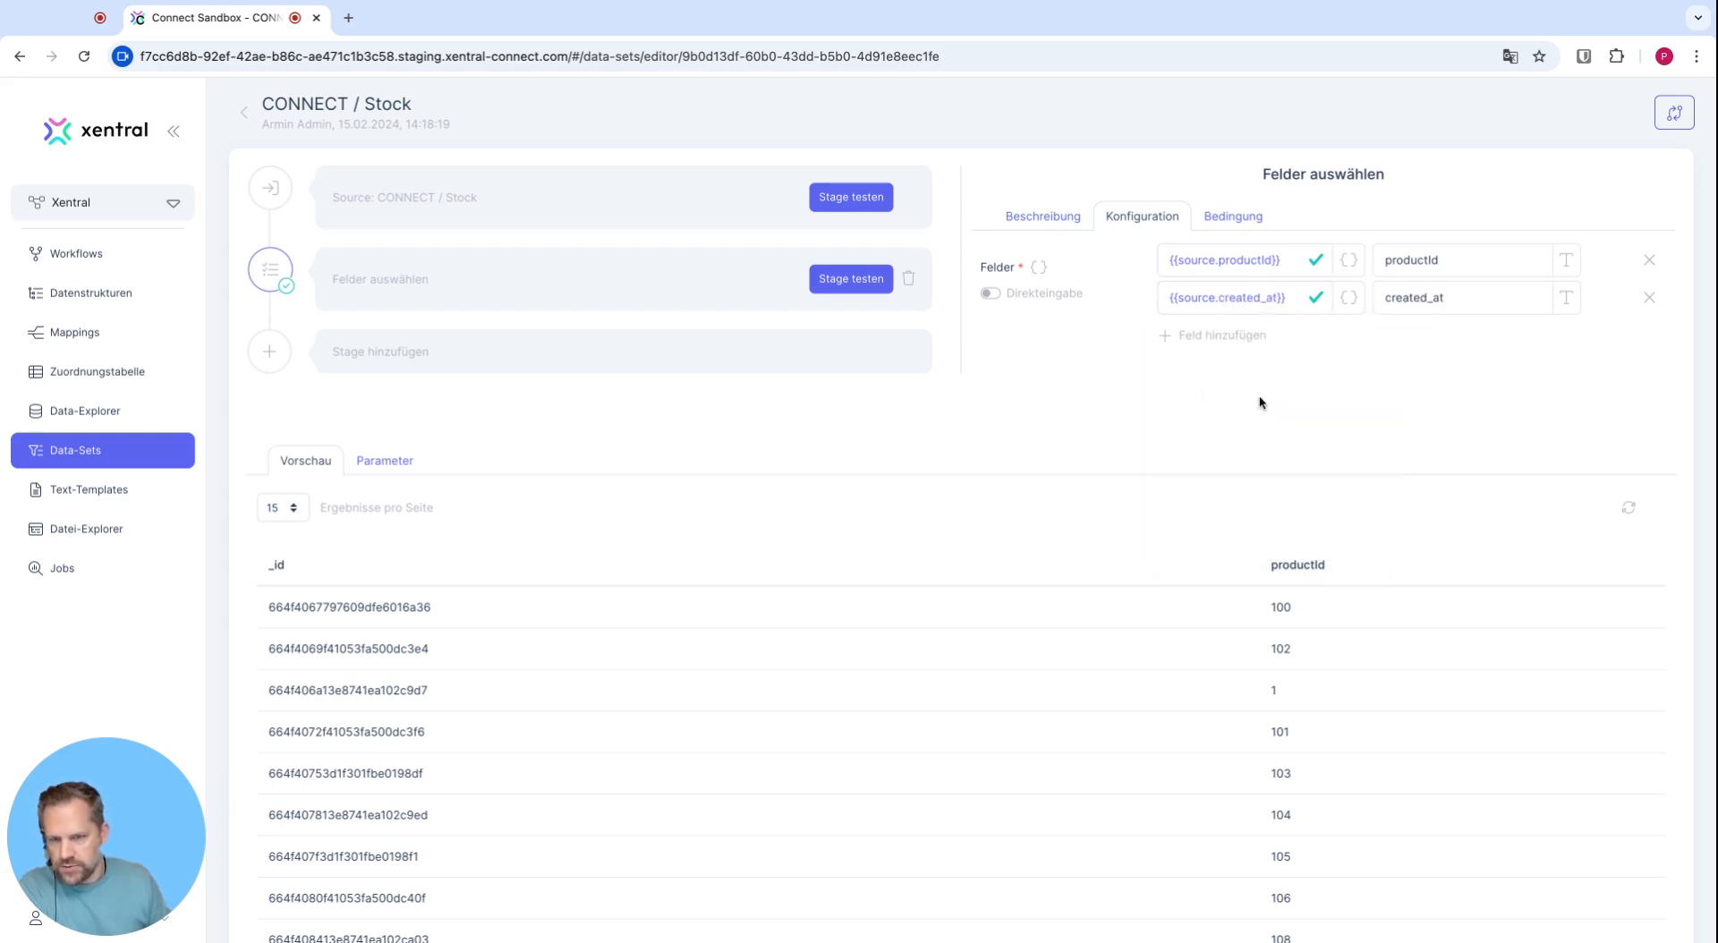
{"action": "left_click", "coordinate": [891, 282]}
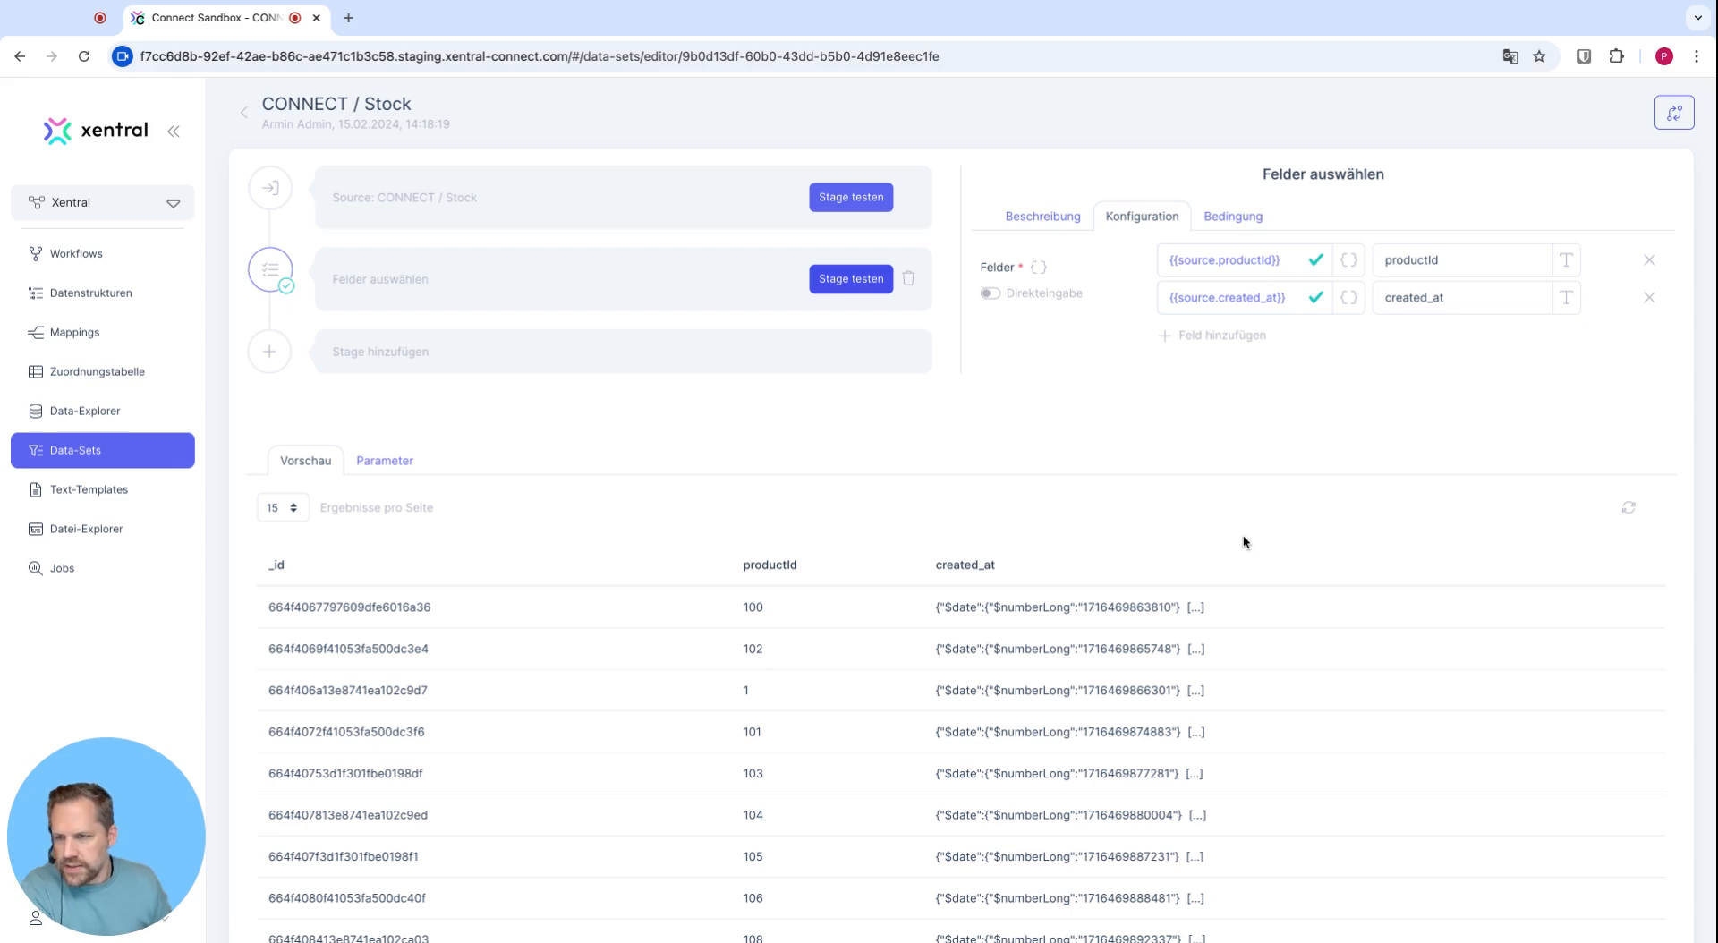
Step: Add a Filter stage after the Felder auswählen stage
{"action": "left_click", "coordinate": [279, 358]}
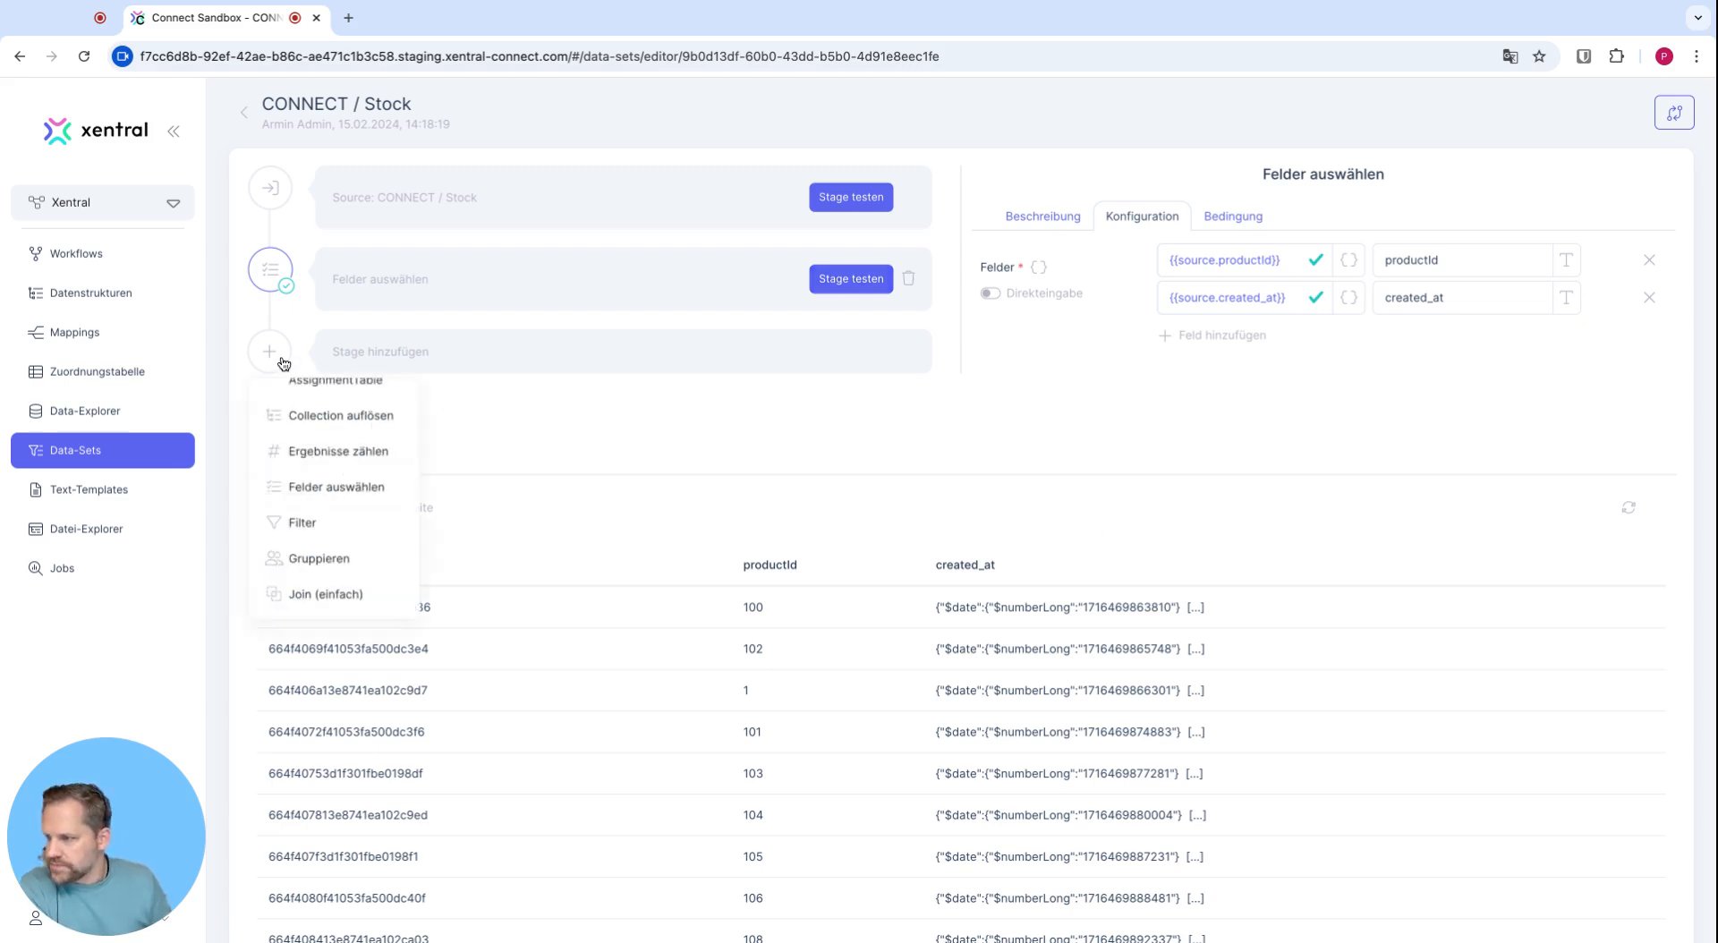
{"action": "left_click", "coordinate": [313, 524]}
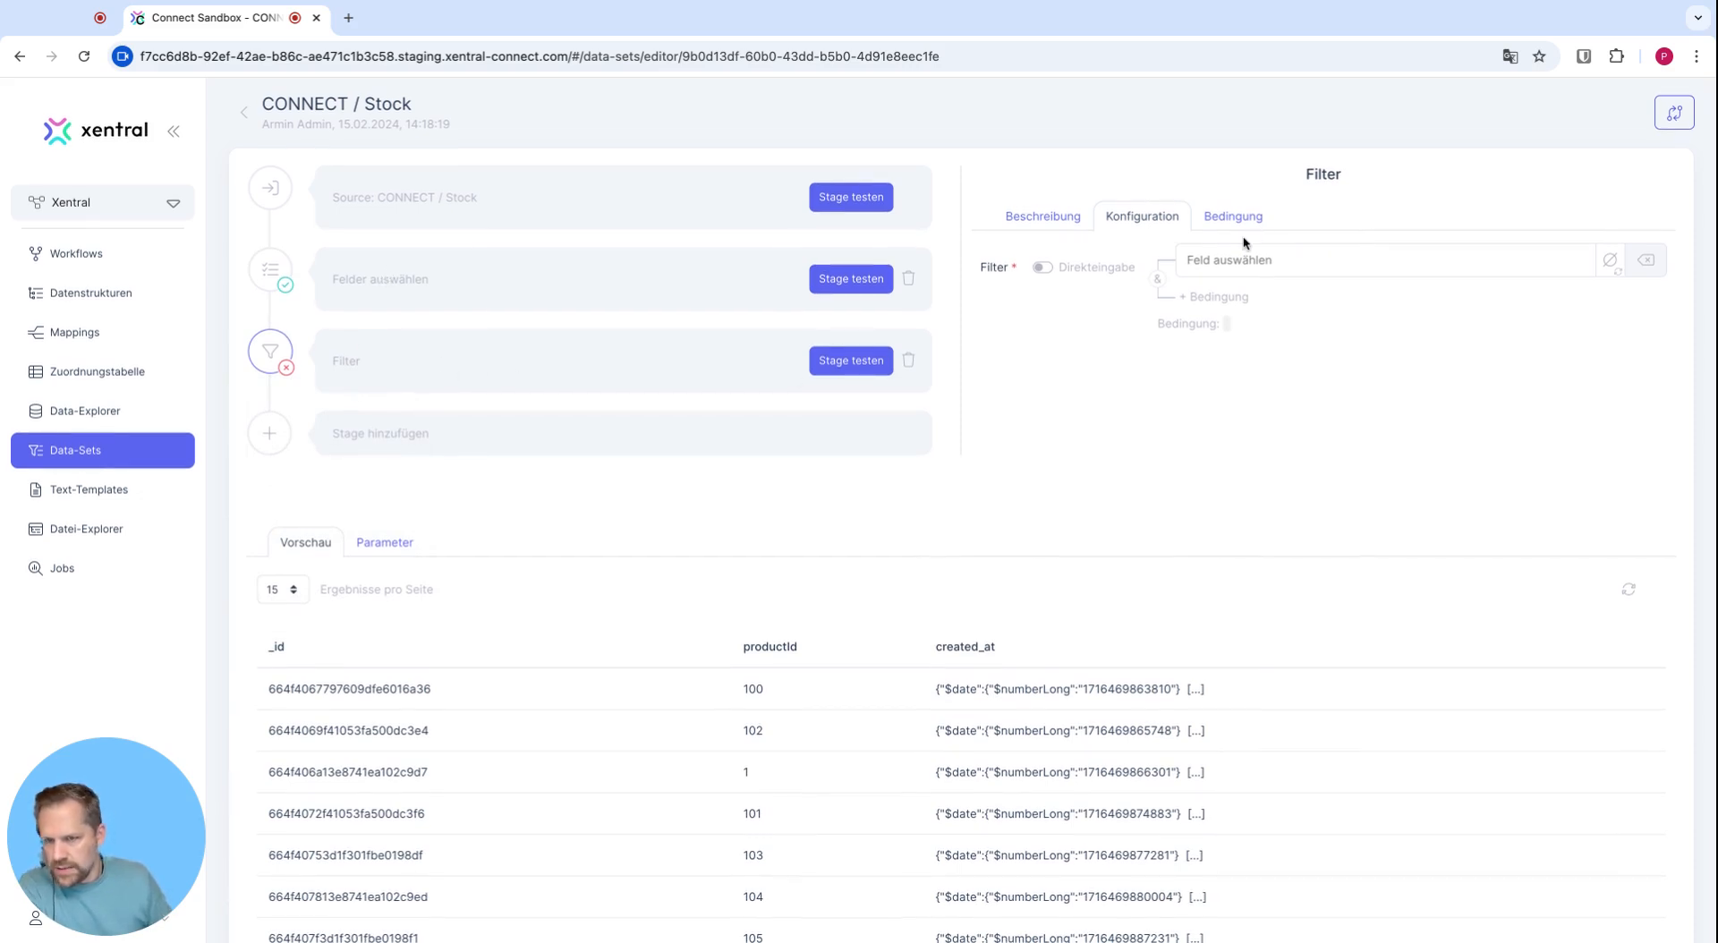
{"action": "scroll", "coordinate": [1241, 259], "scroll_direction": "down", "scroll_amount": 1}
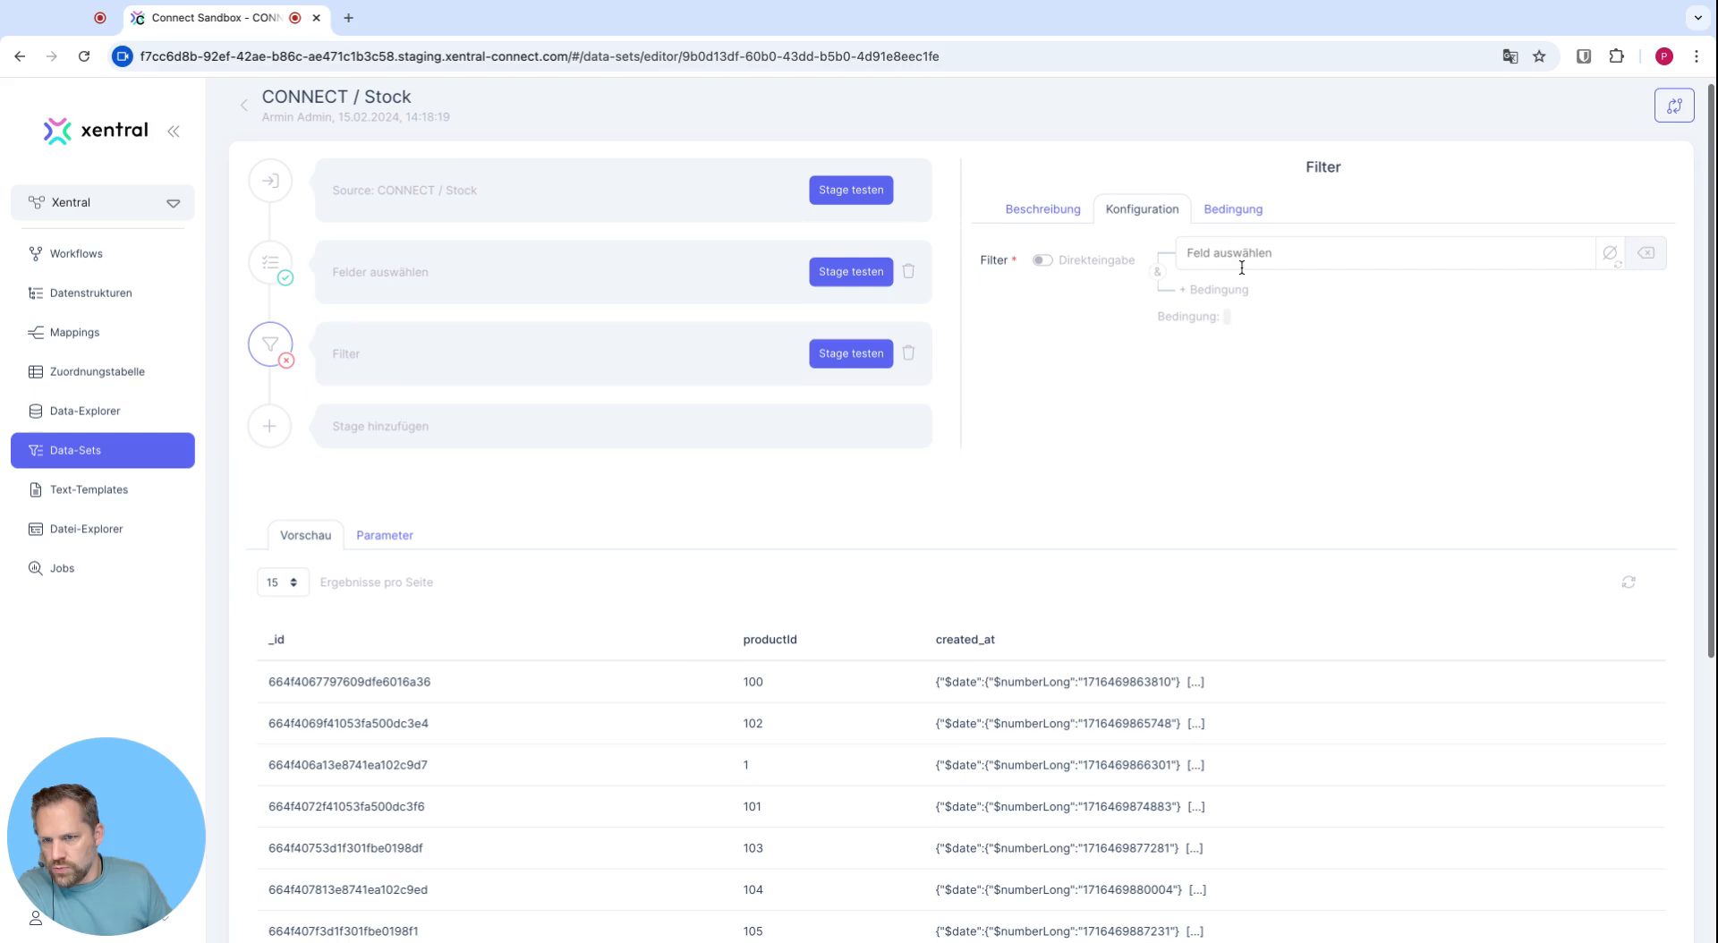
Step: Start the Filter stage's condition in its configuration with the field output.productId and the == operator
{"action": "left_click", "coordinate": [1247, 217]}
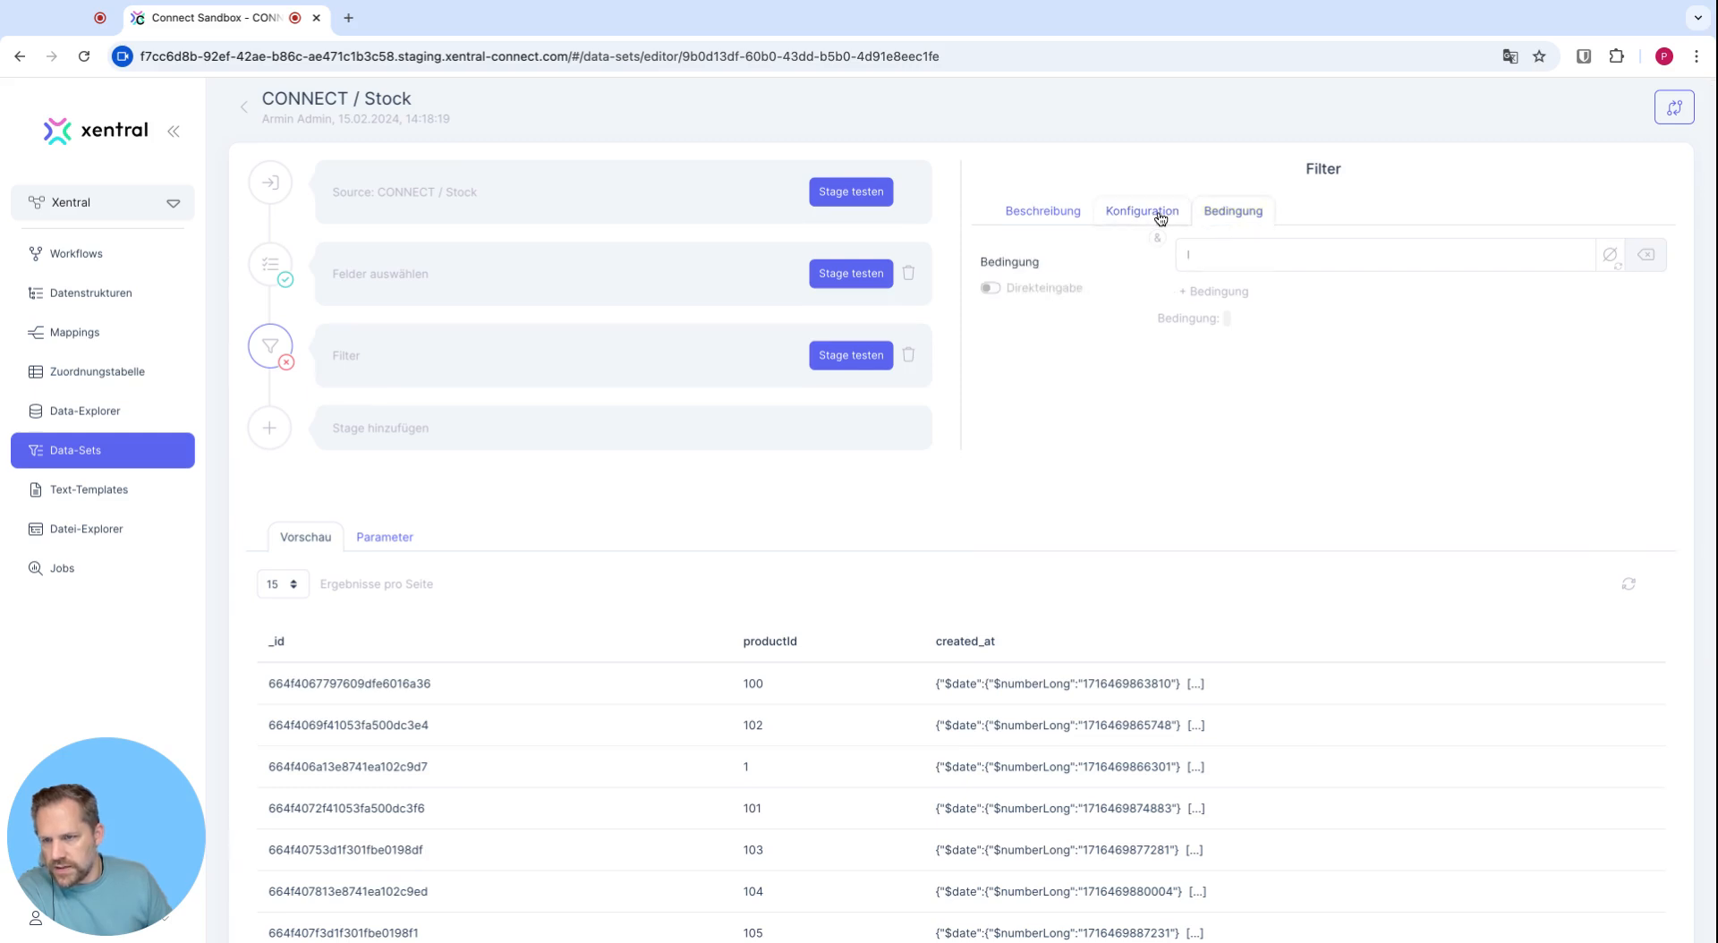
{"action": "left_click", "coordinate": [1160, 219]}
{"action": "left_click", "coordinate": [1226, 254]}
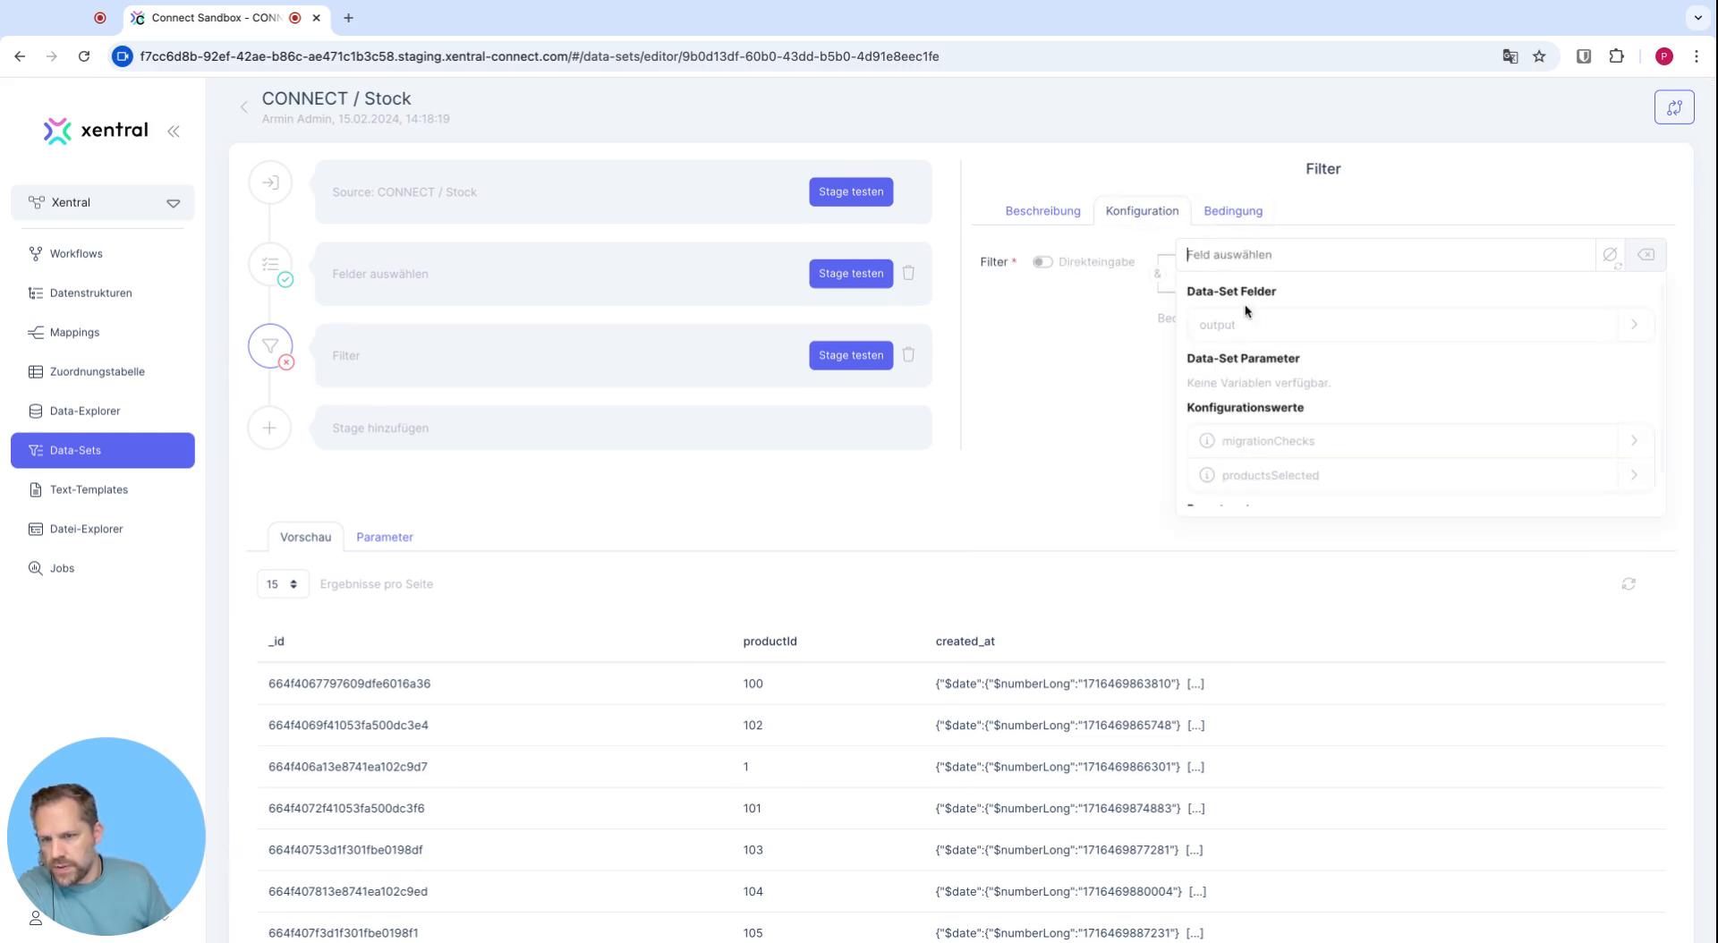
{"action": "left_click", "coordinate": [1632, 326]}
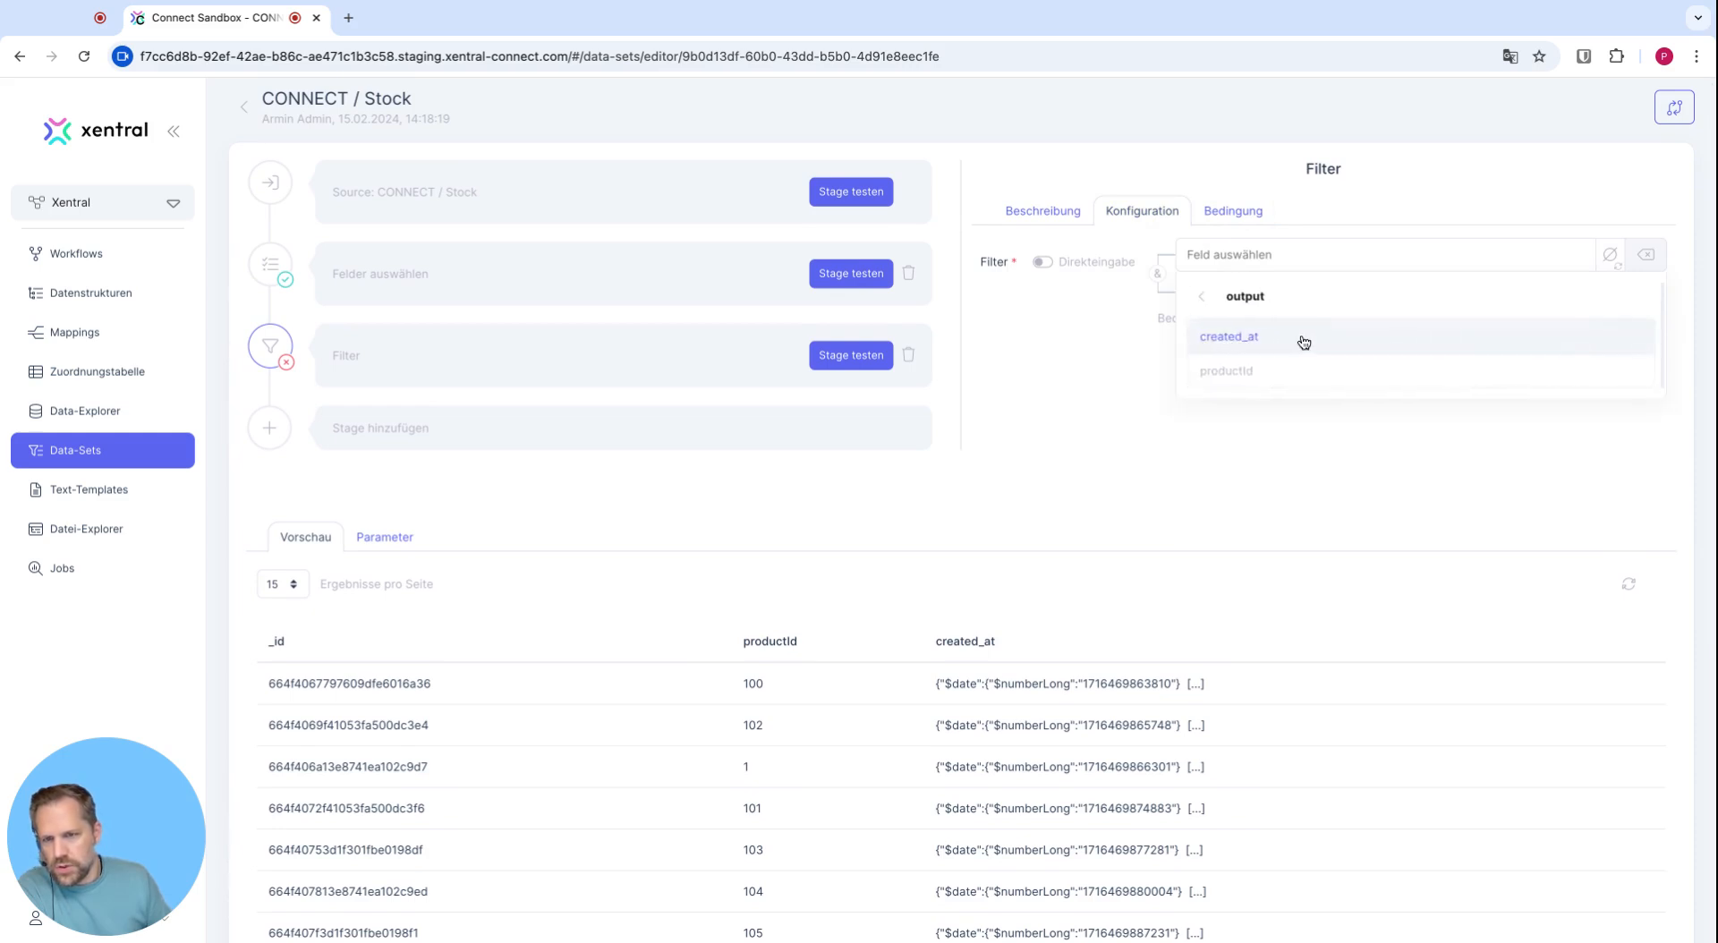
{"action": "left_click", "coordinate": [1244, 370]}
{"action": "left_click", "coordinate": [1347, 255]}
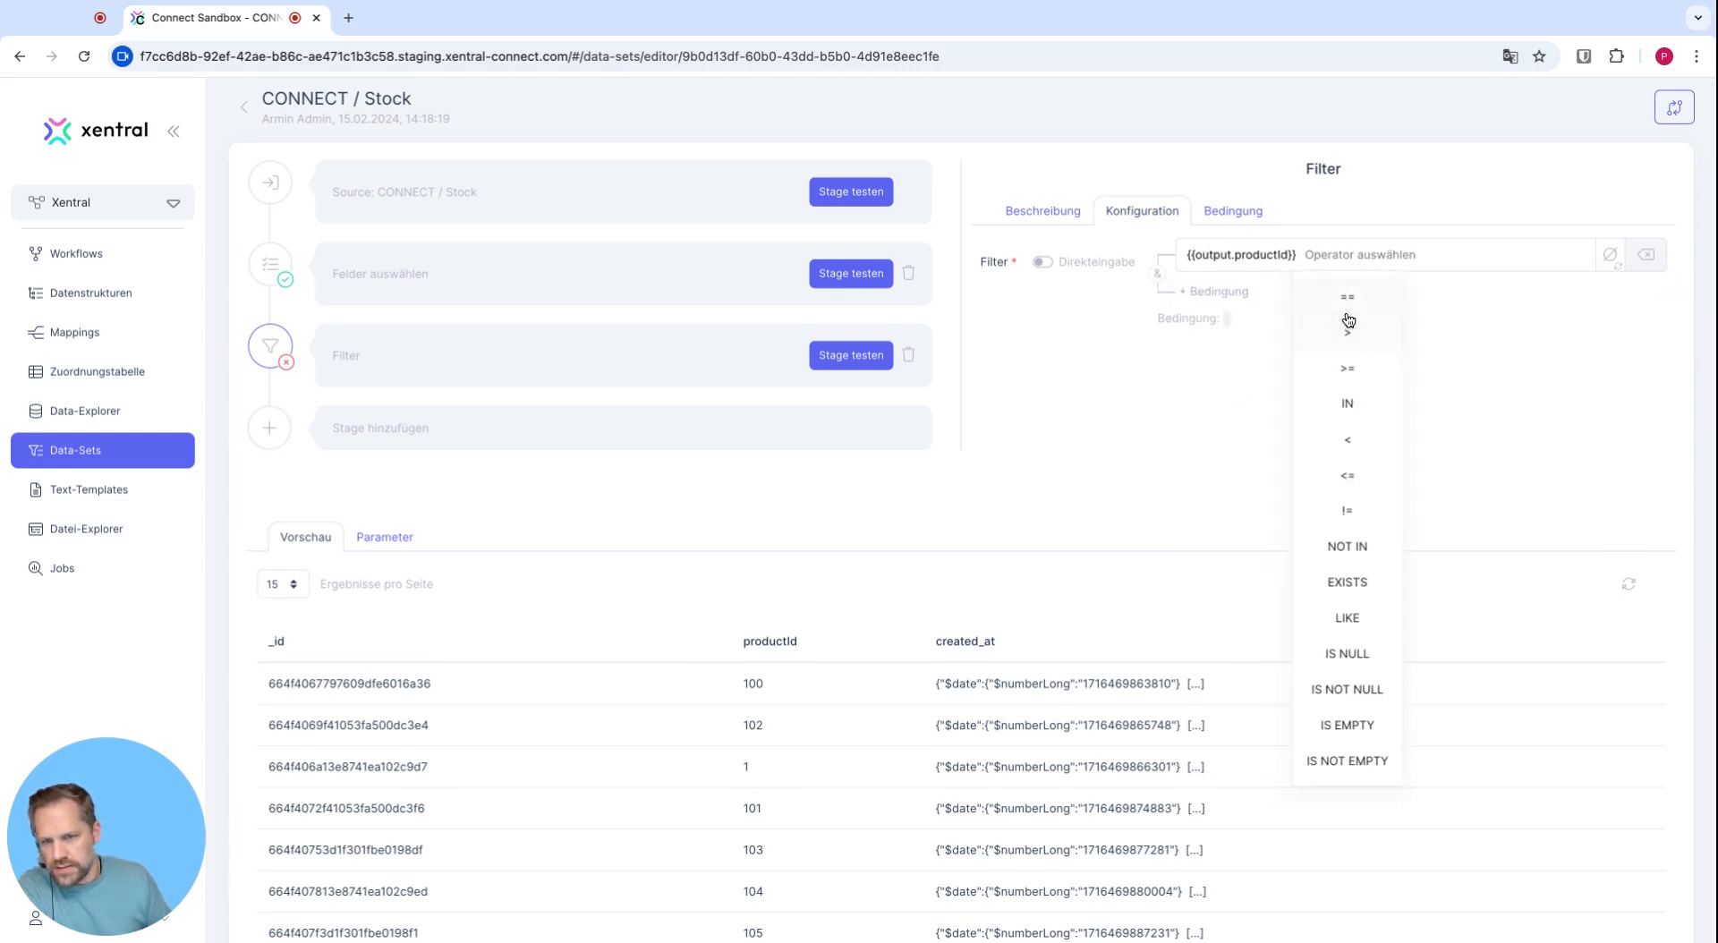
{"action": "left_click", "coordinate": [1348, 296]}
Step: Set the comparison value of the productId condition to 100 and test the Filter stage
{"action": "left_click", "coordinate": [1346, 256]}
{"action": "type", "text": "null100"}
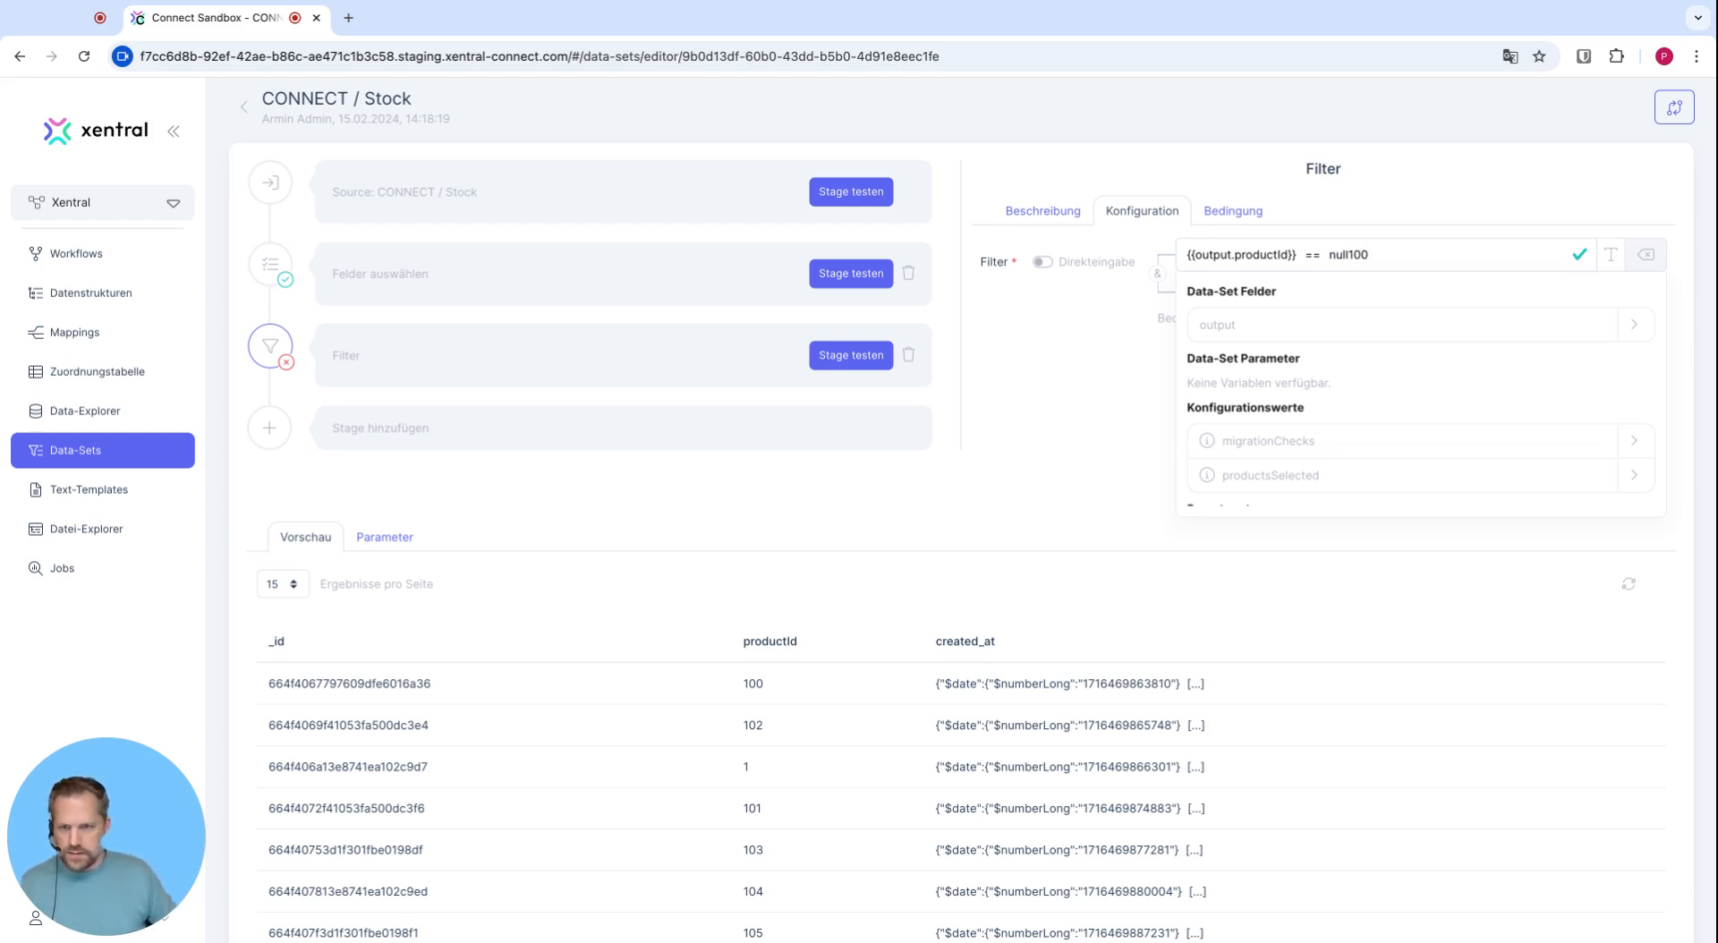
{"action": "double_click", "coordinate": [1355, 255]}
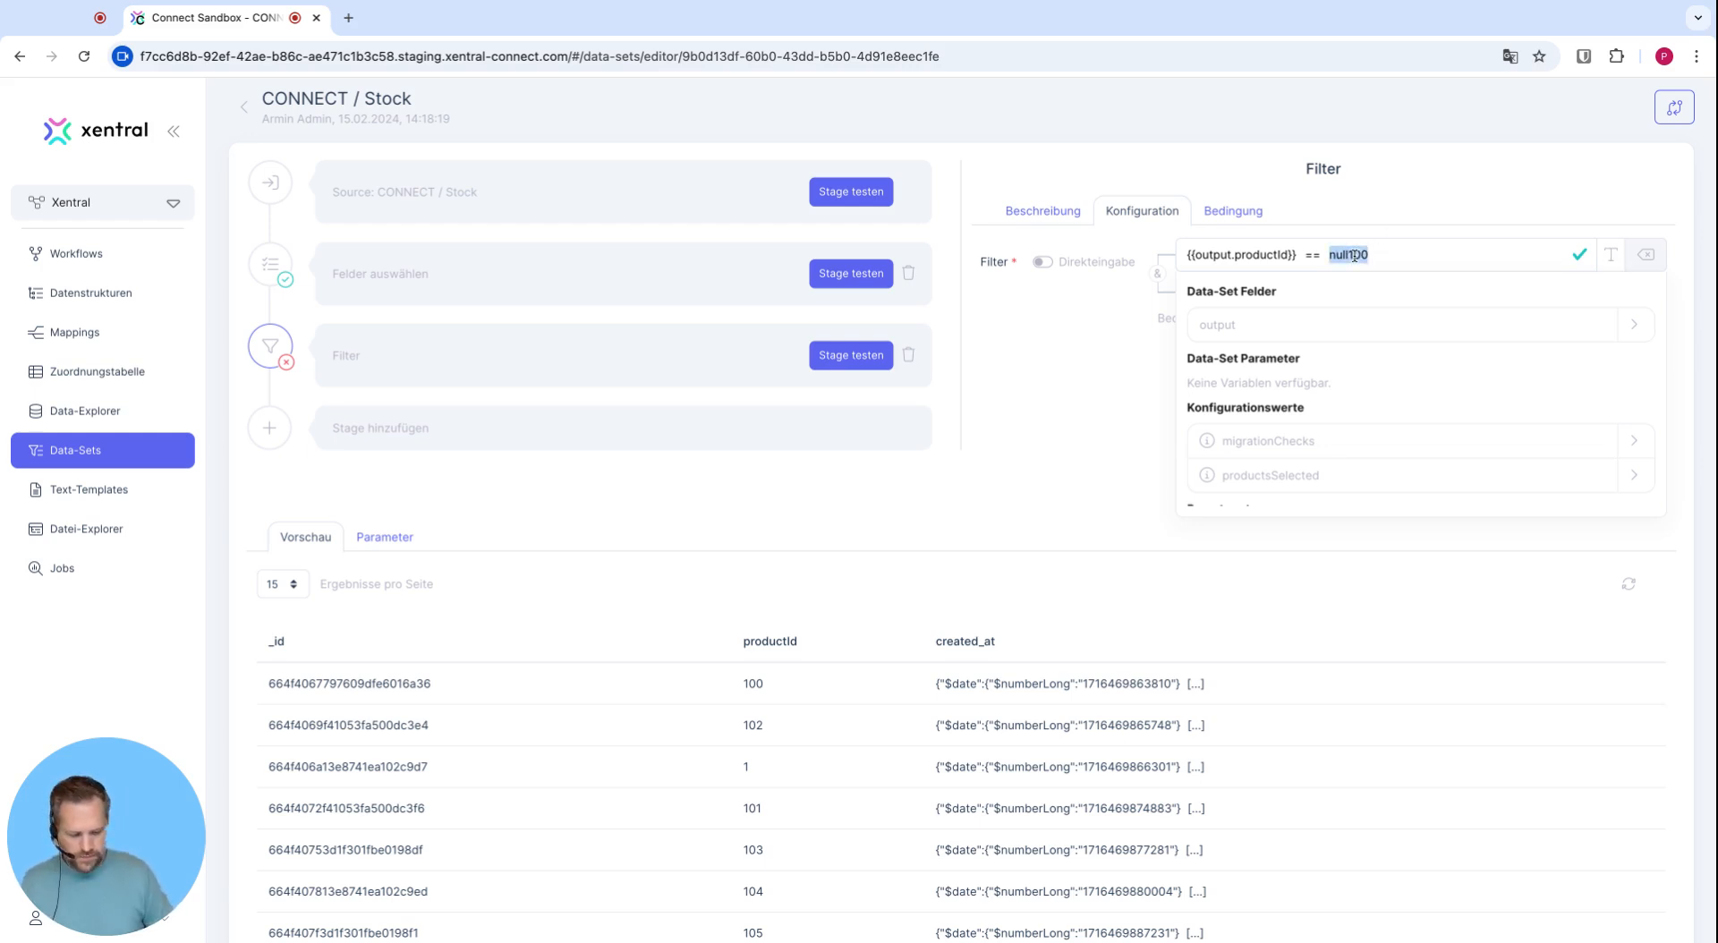
{"action": "type", "text": "100"}
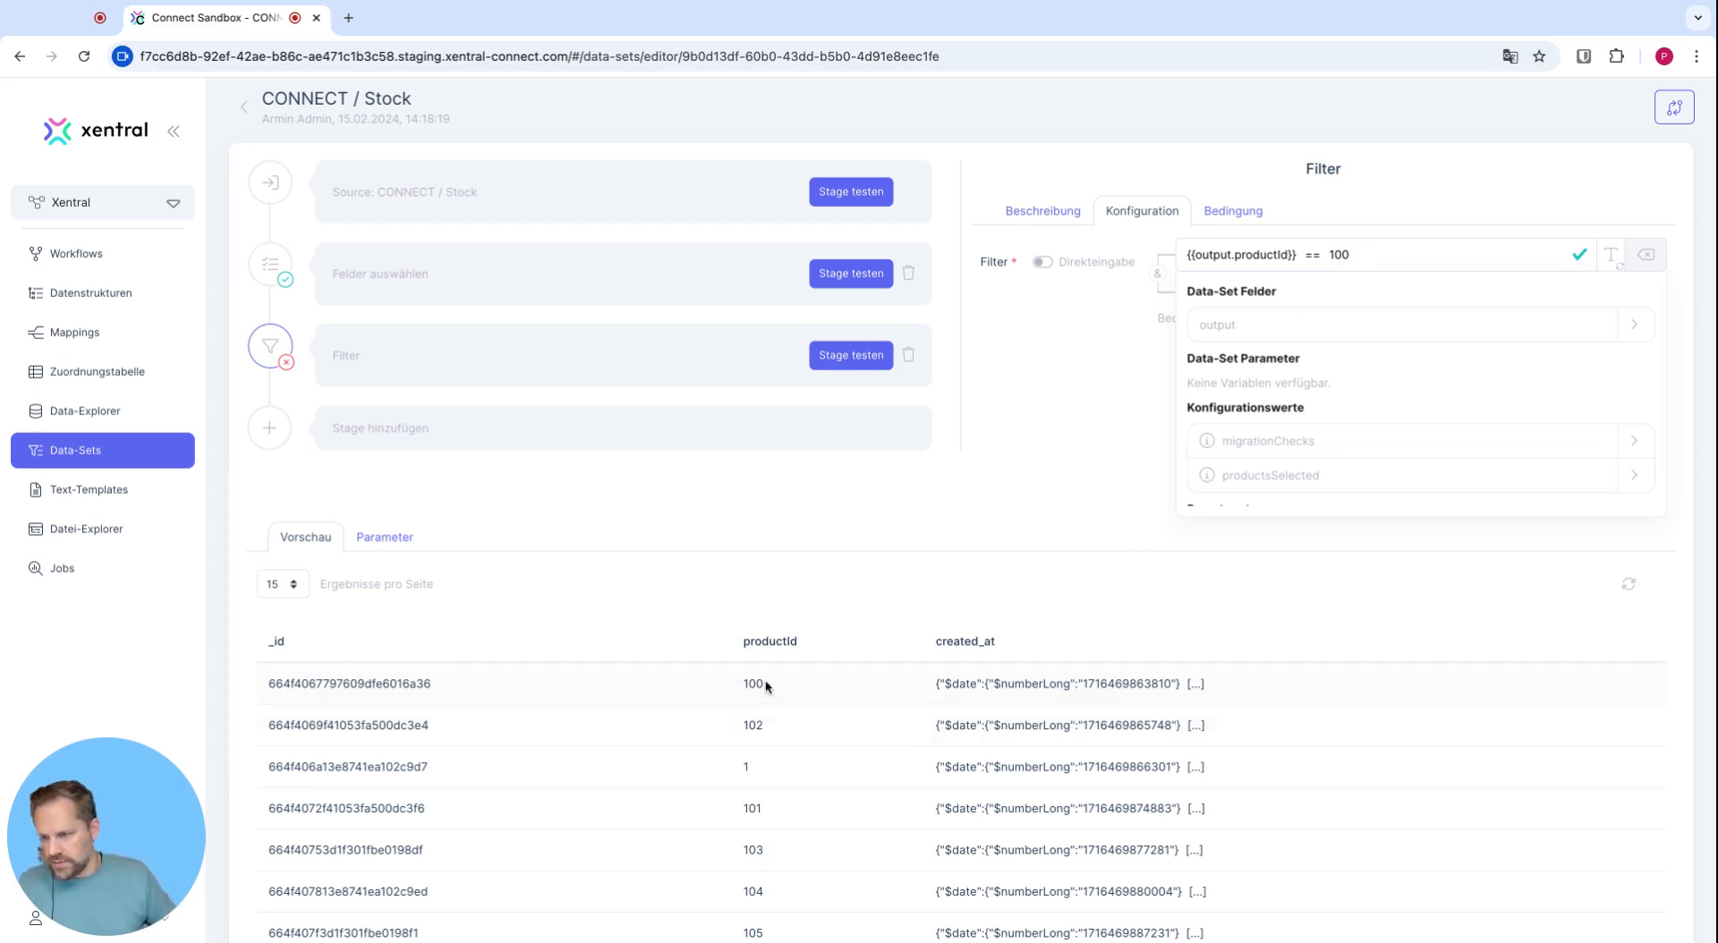
{"action": "left_click", "coordinate": [1096, 363]}
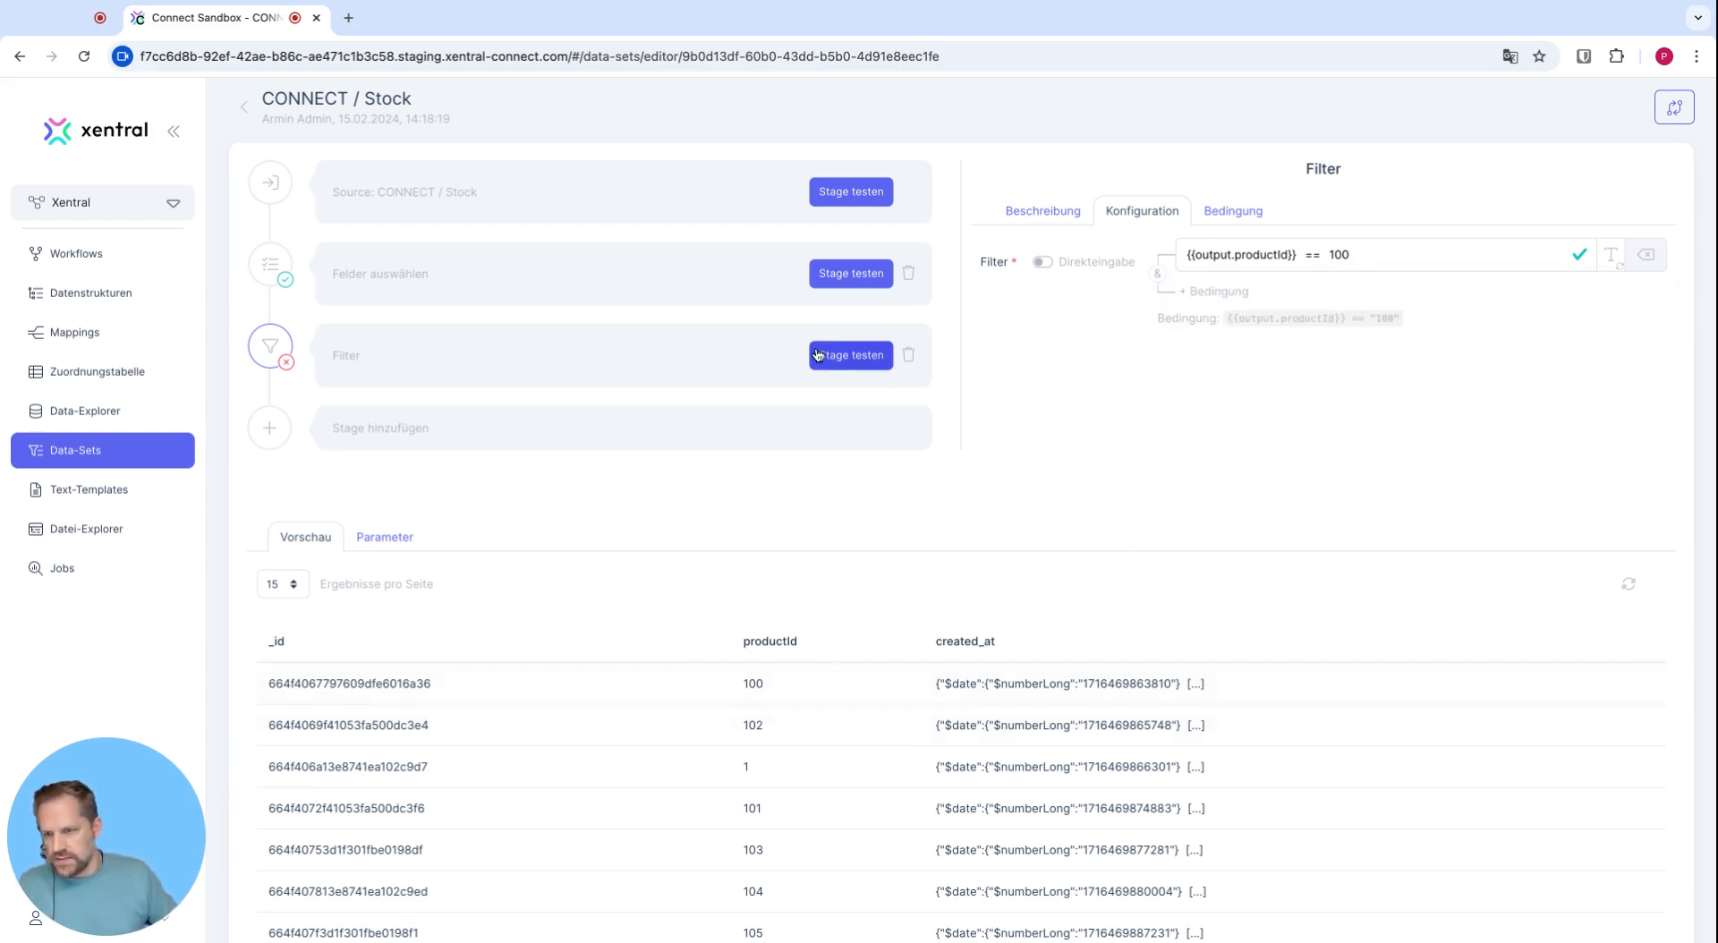
{"action": "left_click", "coordinate": [841, 358]}
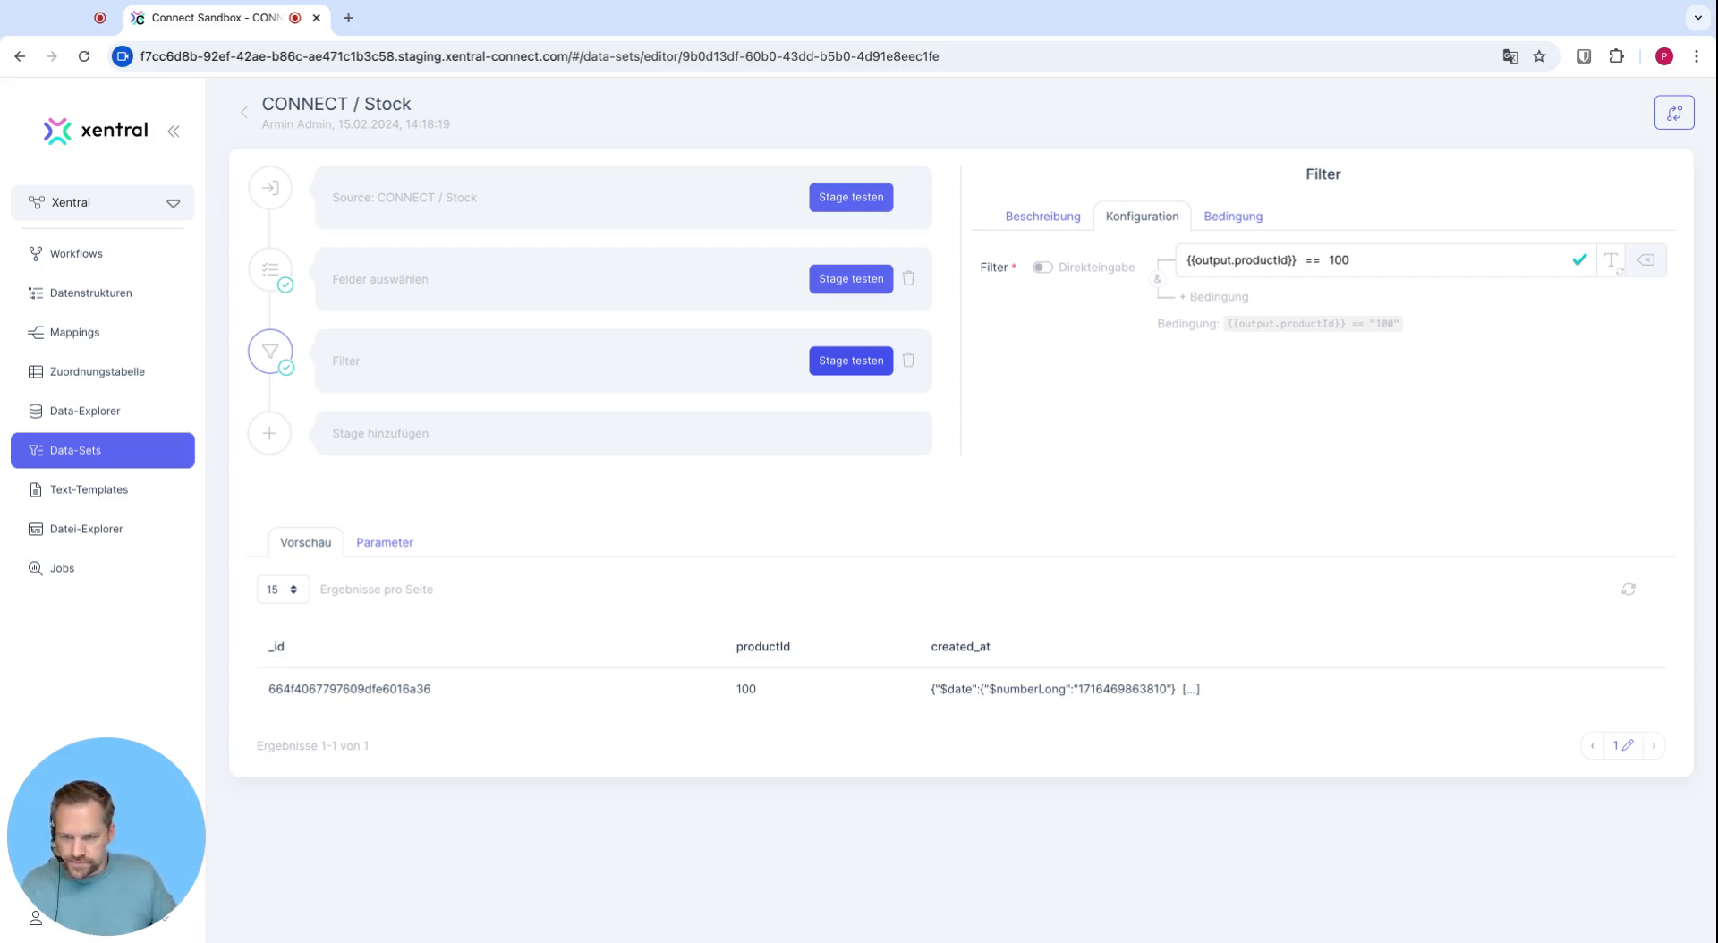
Step: Go back to the data set list and view the basic settings of Xentral / Options / Filter by id
{"action": "left_click", "coordinate": [248, 115]}
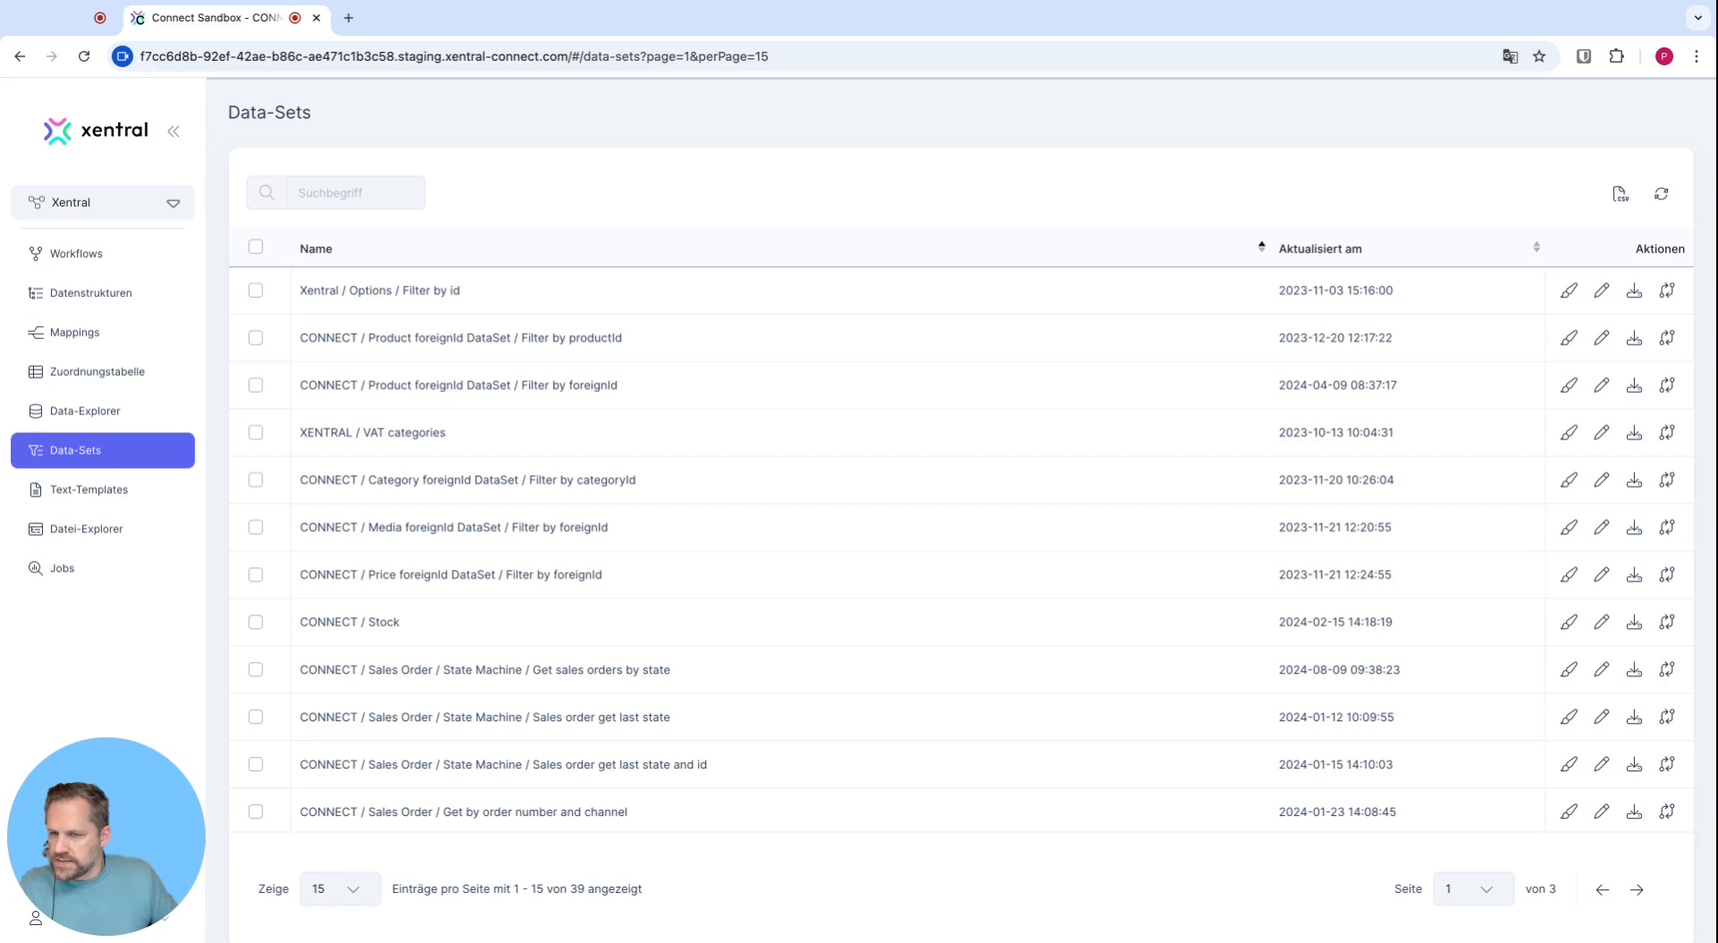
{"action": "left_click", "coordinate": [1602, 292]}
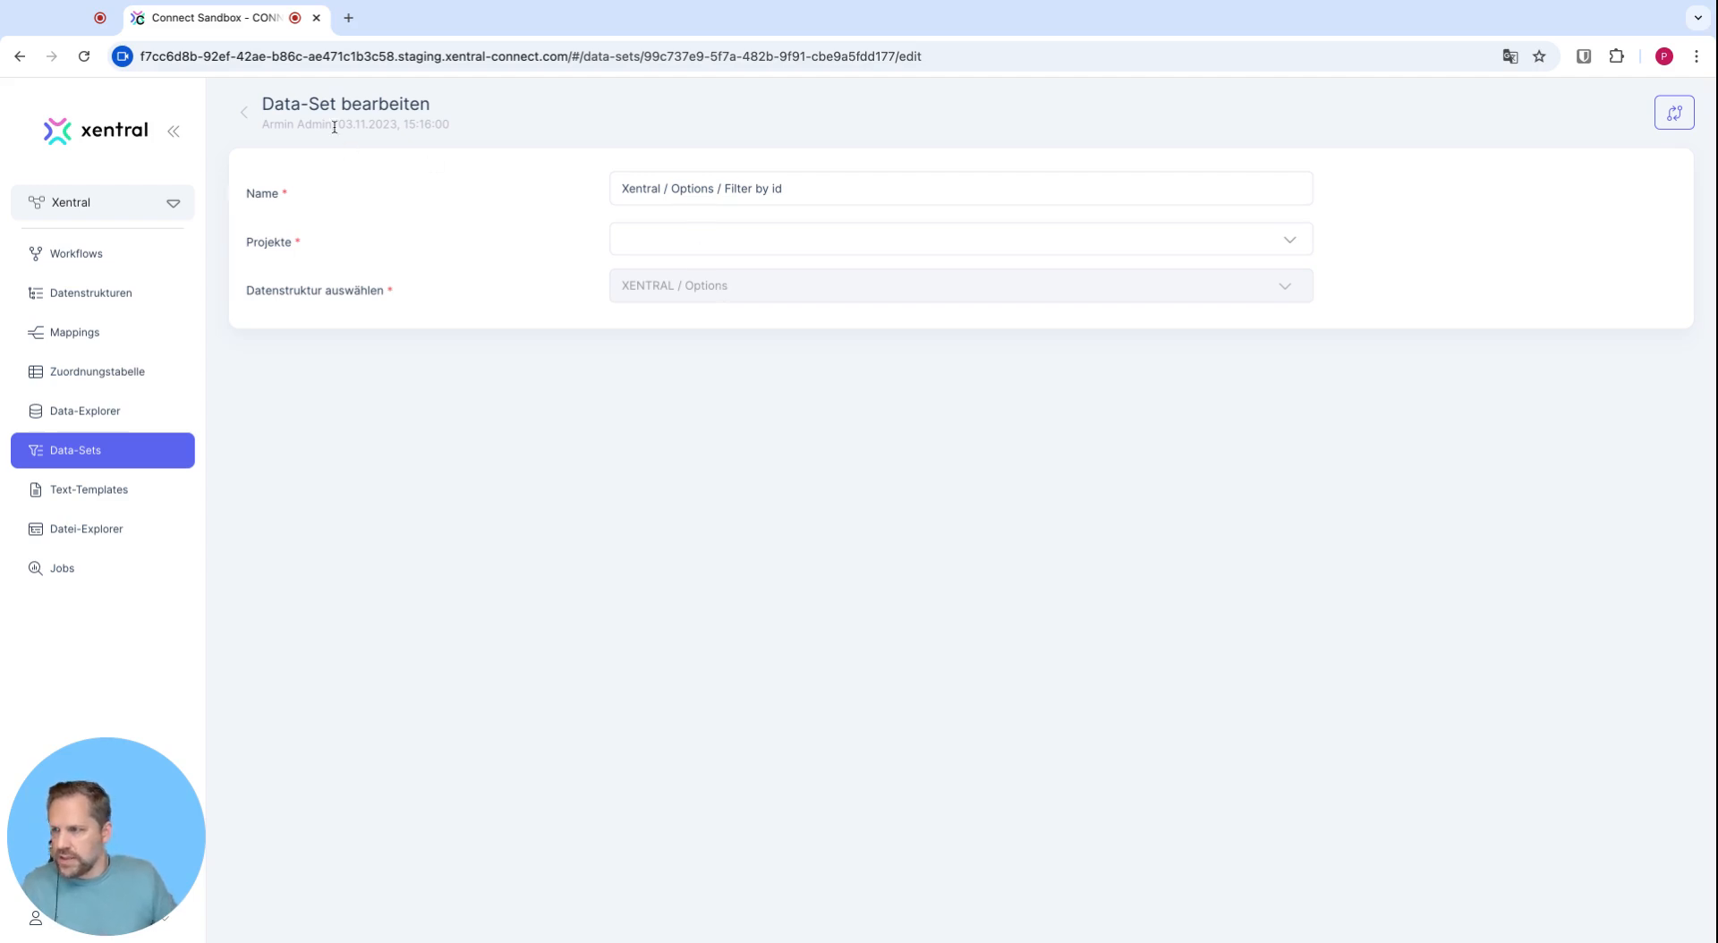
{"action": "left_click", "coordinate": [250, 113]}
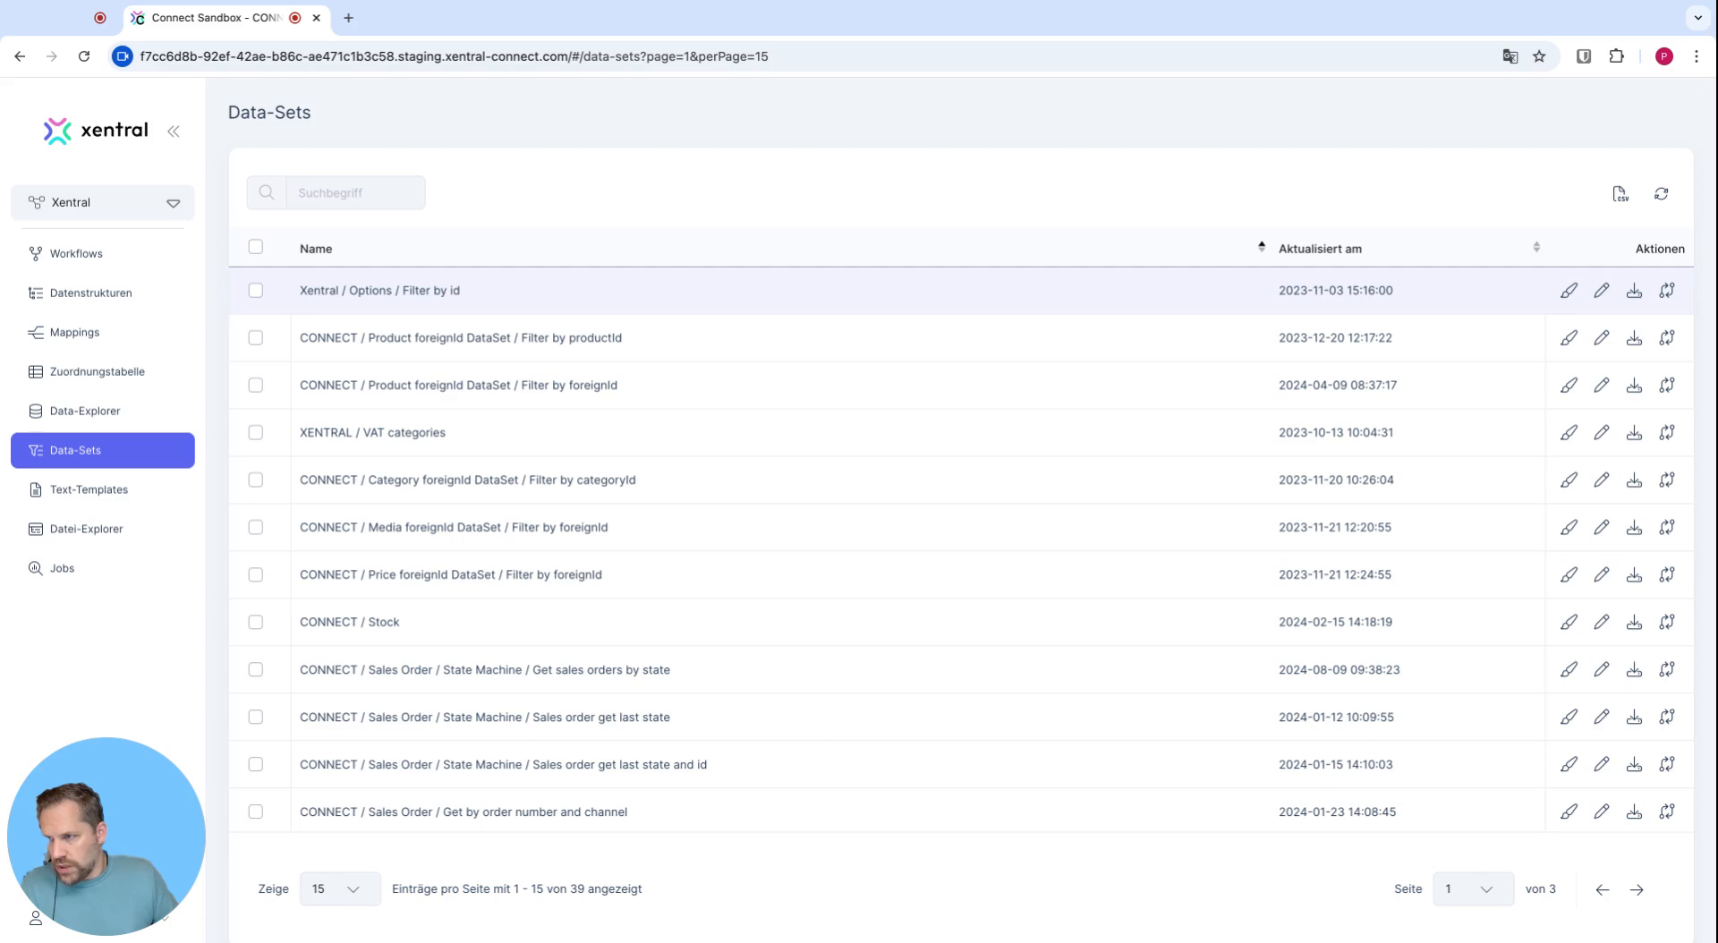
Step: Open Xentral / Options / Filter by id in the stage editor and examine its Filter condition and the parameters it uses
{"action": "left_click", "coordinate": [1569, 292]}
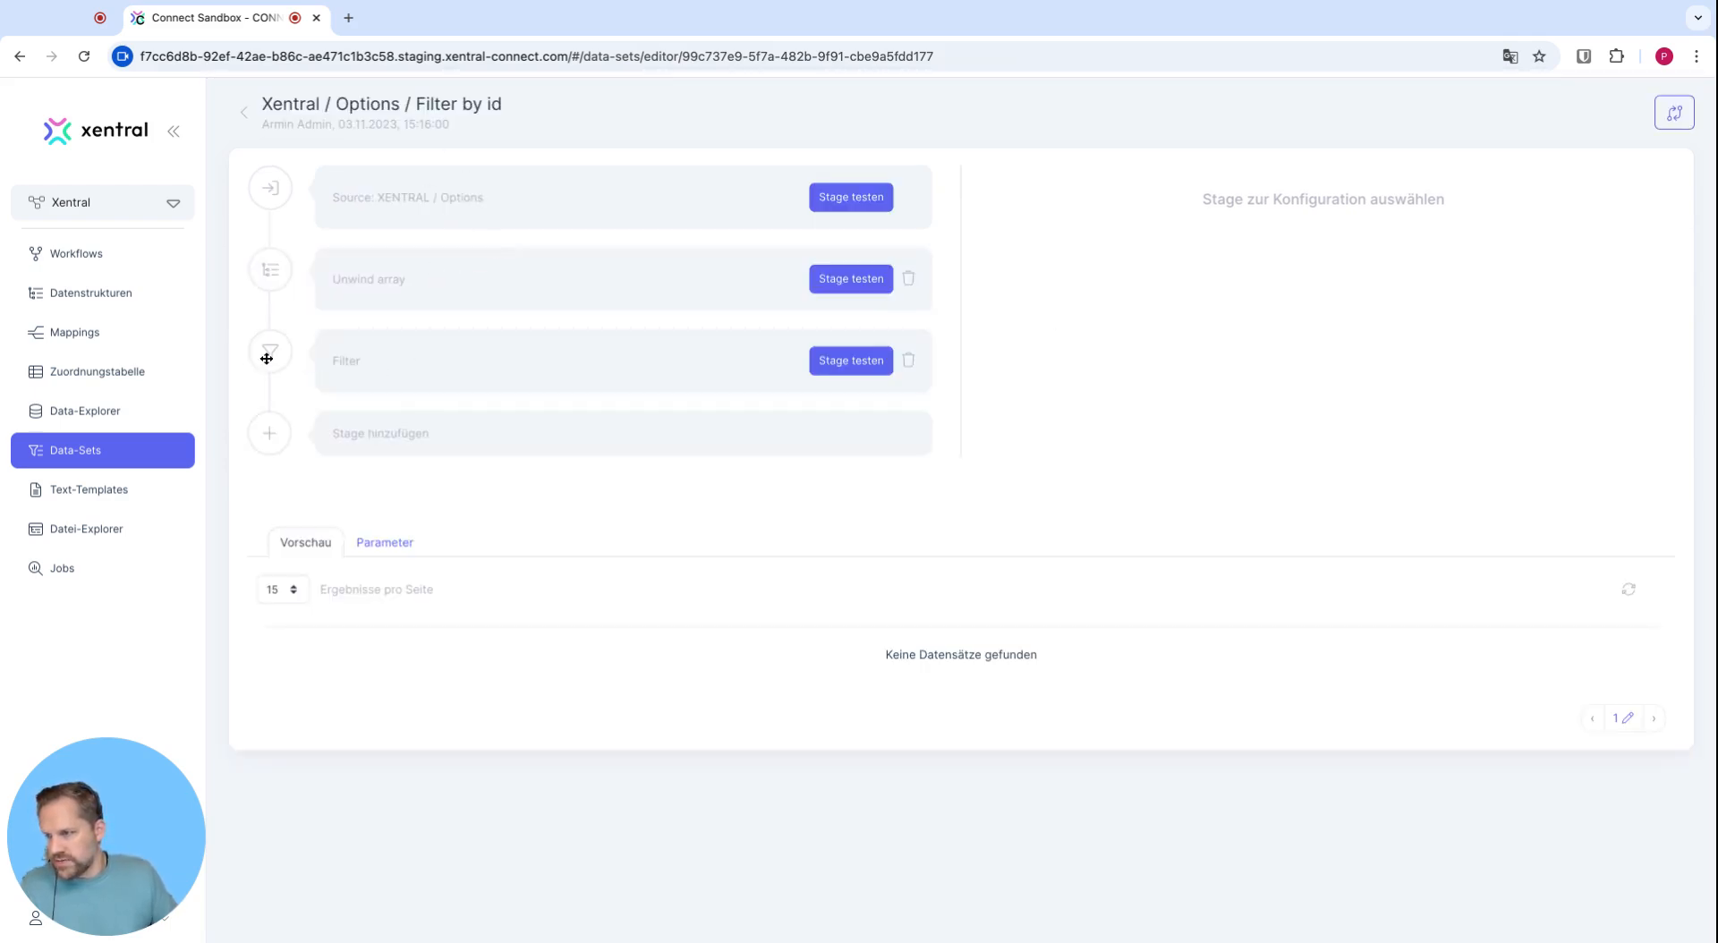
{"action": "left_click", "coordinate": [264, 352]}
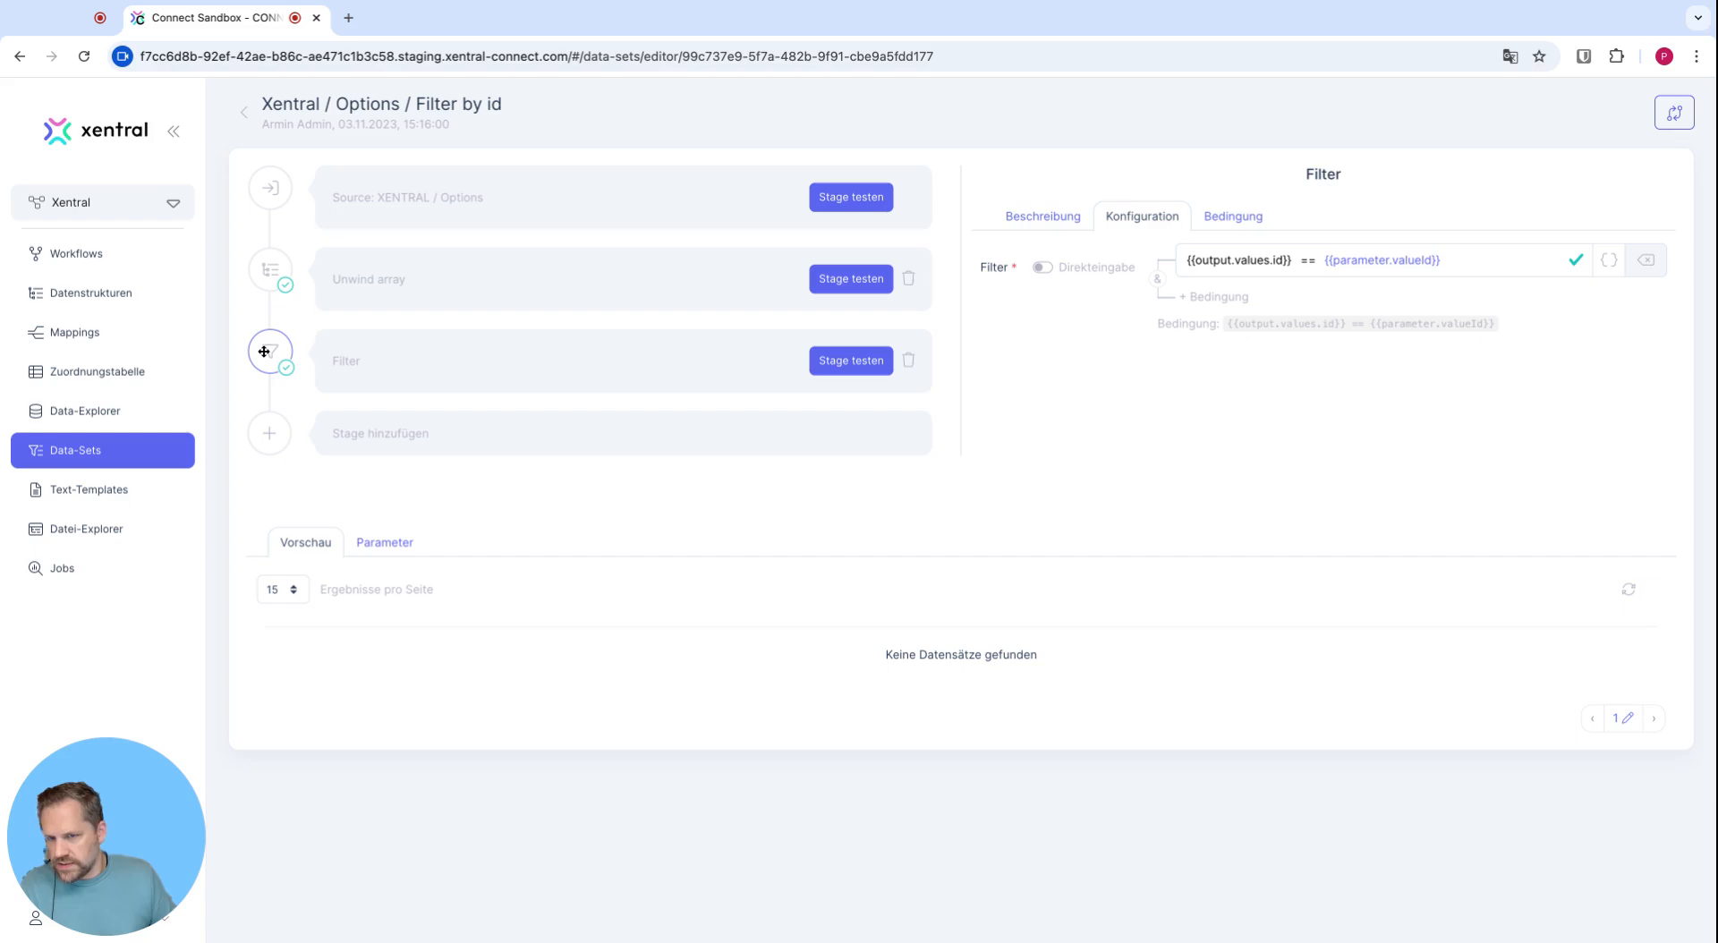
{"action": "left_click", "coordinate": [405, 545]}
{"action": "scroll", "coordinate": [781, 628], "scroll_direction": "down", "scroll_amount": 1}
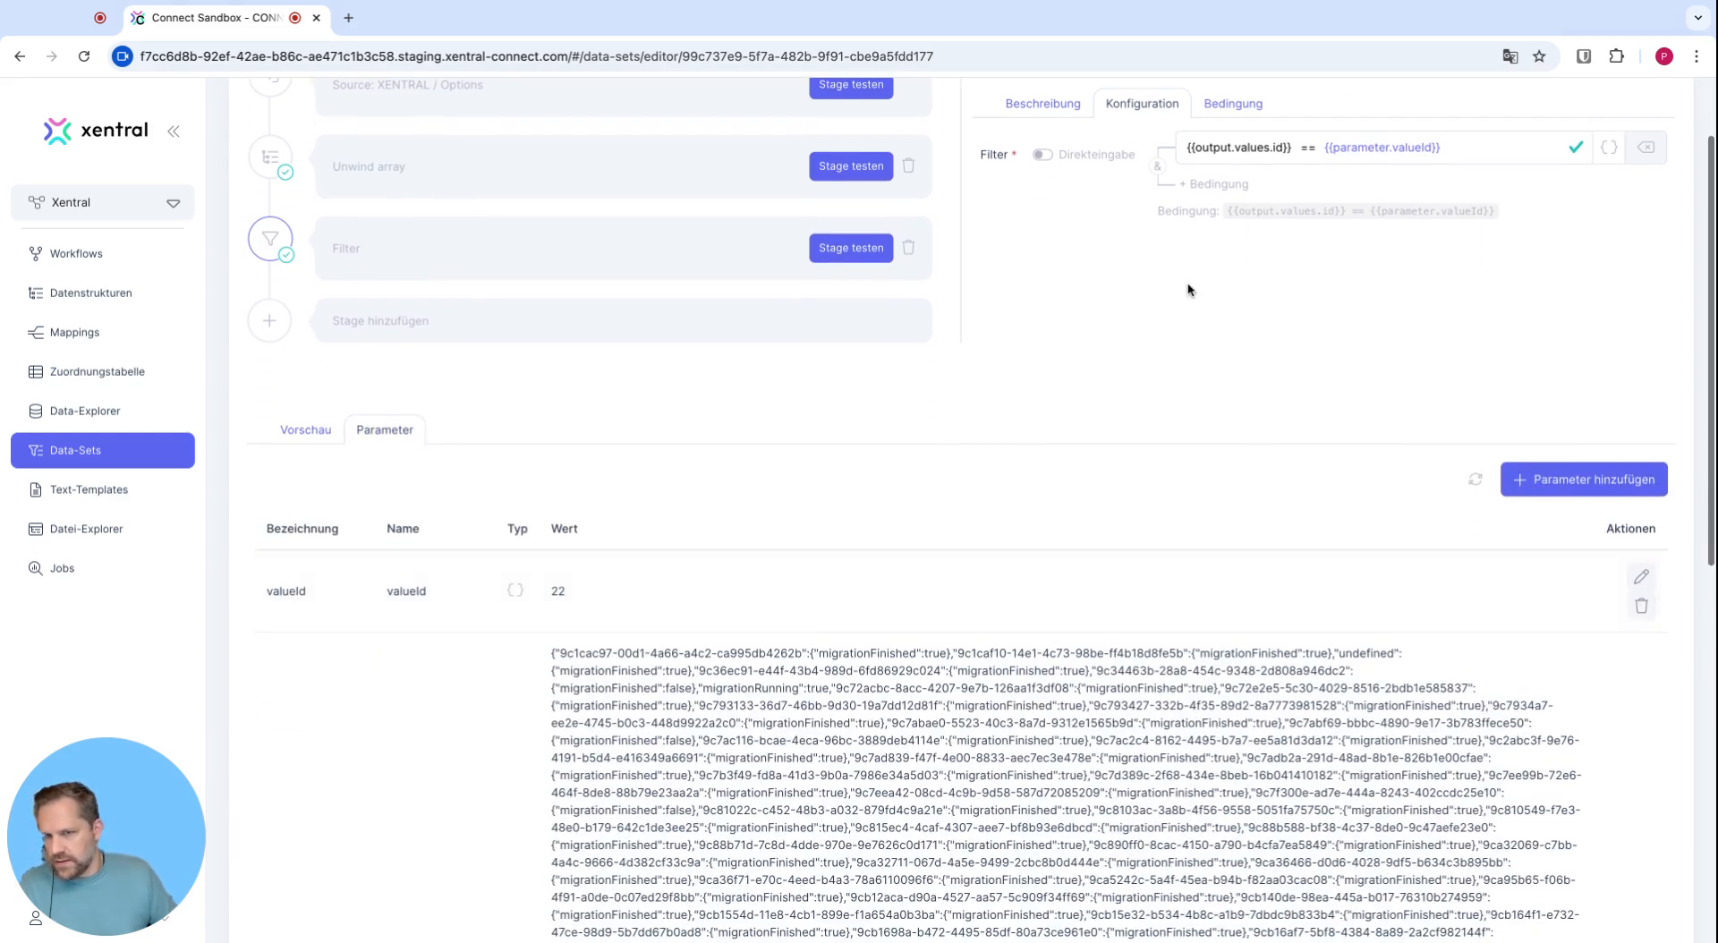
{"action": "scroll", "coordinate": [1208, 285], "scroll_direction": "up", "scroll_amount": 2}
{"action": "mouse_move", "coordinate": [1401, 261]}
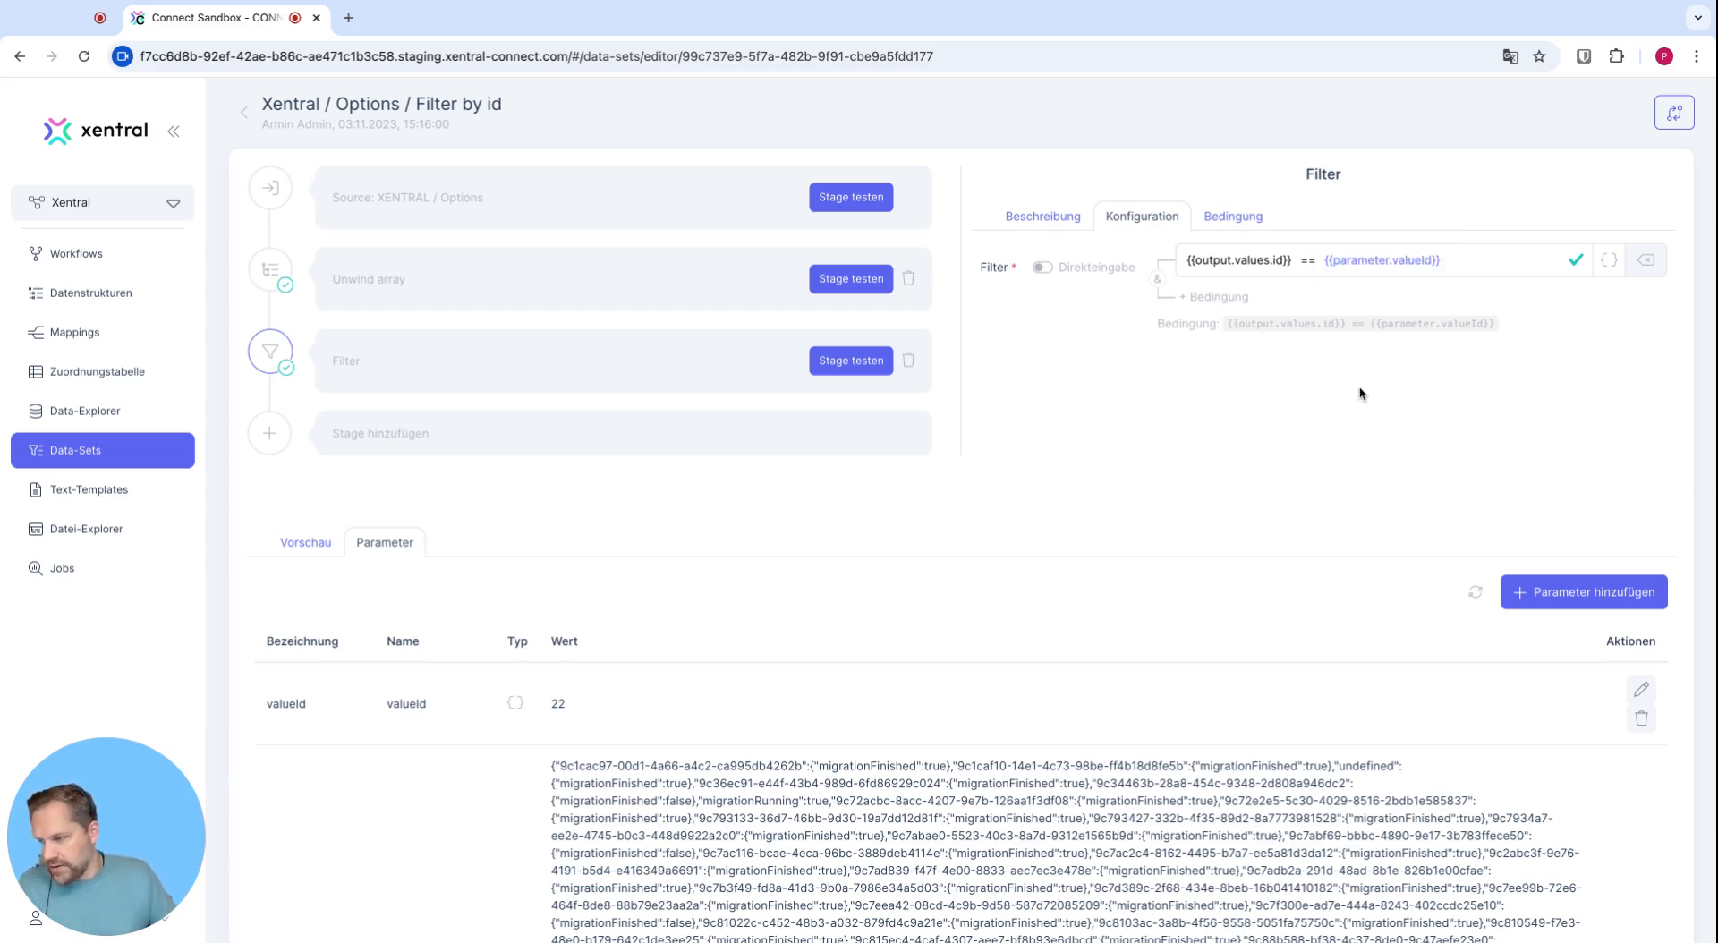
{"action": "scroll", "coordinate": [1354, 391], "scroll_direction": "down", "scroll_amount": 5}
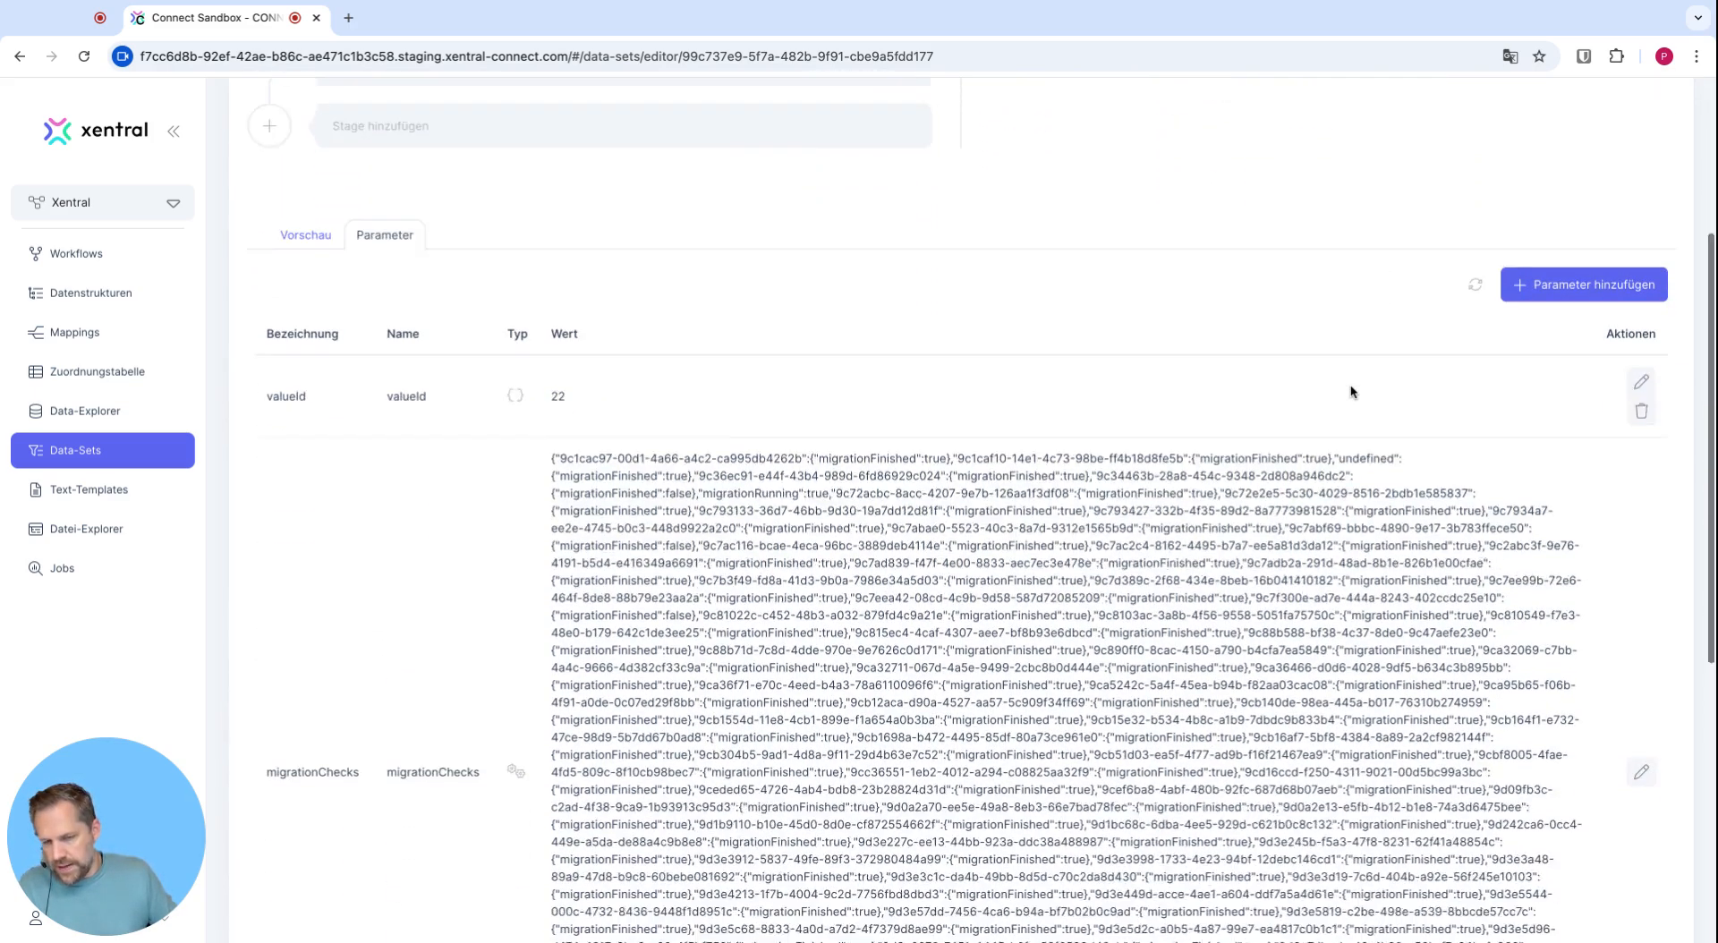
{"action": "scroll", "coordinate": [1353, 391], "scroll_direction": "down", "scroll_amount": 4}
{"action": "scroll", "coordinate": [1352, 391], "scroll_direction": "up", "scroll_amount": 9}
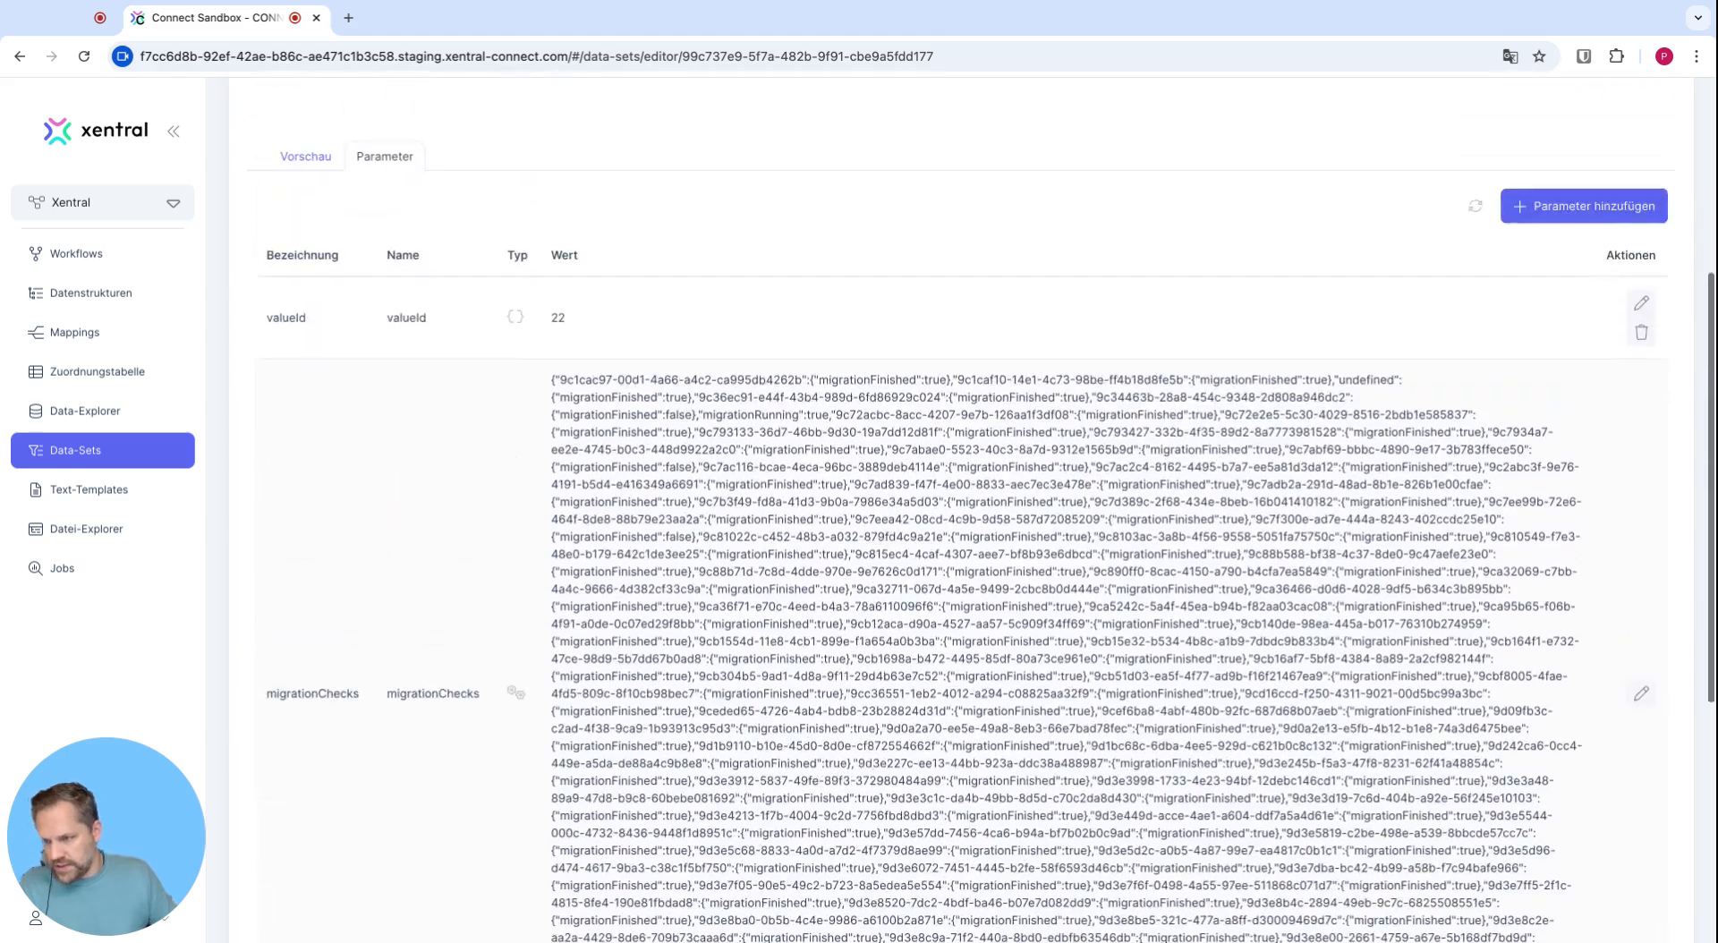